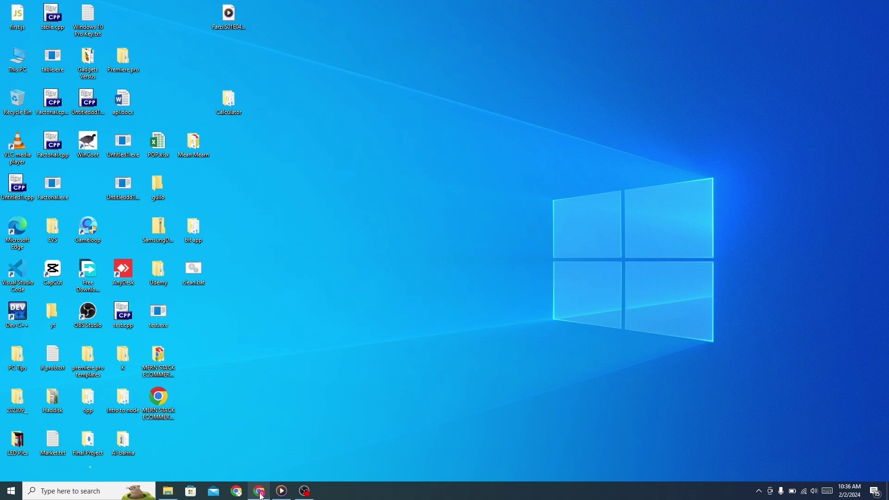
Search Google for 'rainmeter' in Chrome and open the official Rainmeter website.
click(260, 492)
click(349, 192)
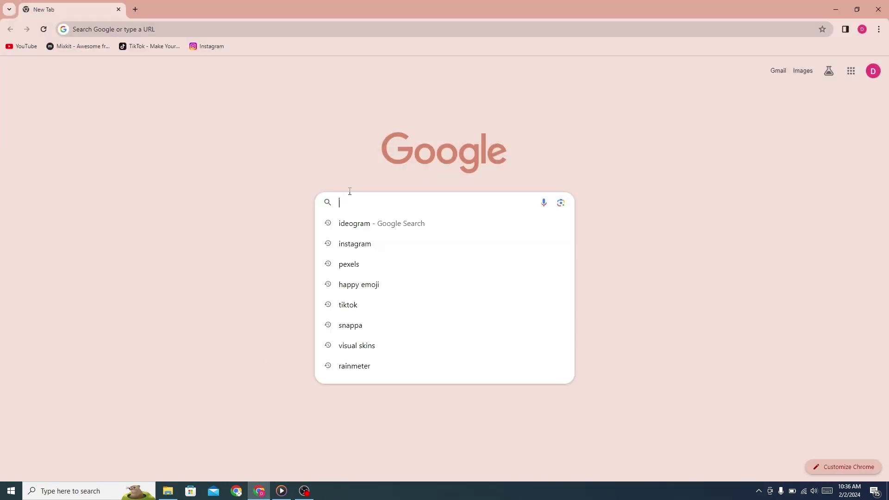
text(ra)
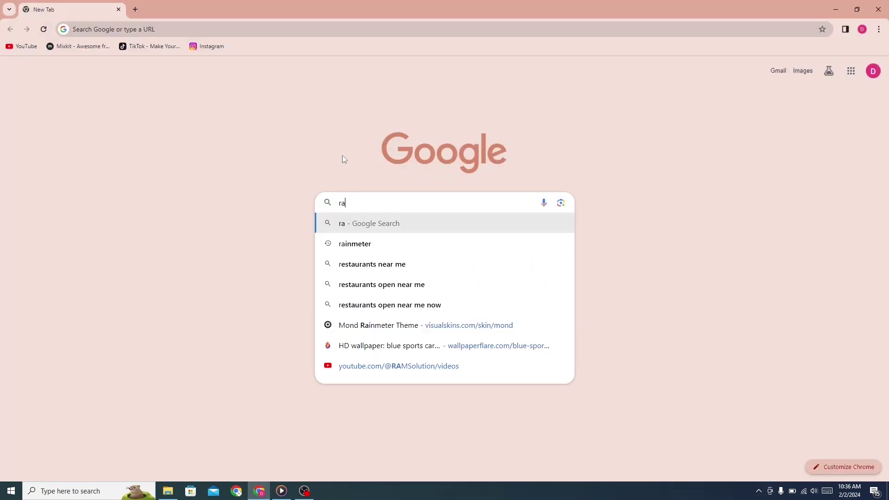
text(in)
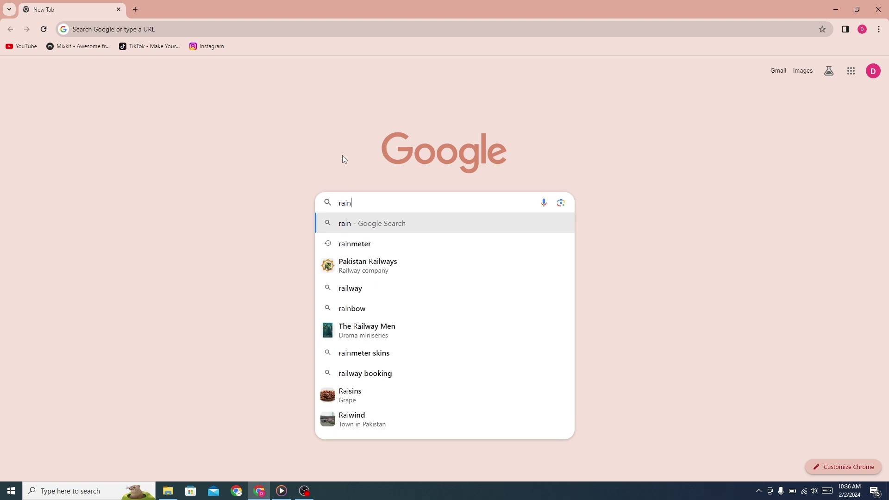
text(meter)
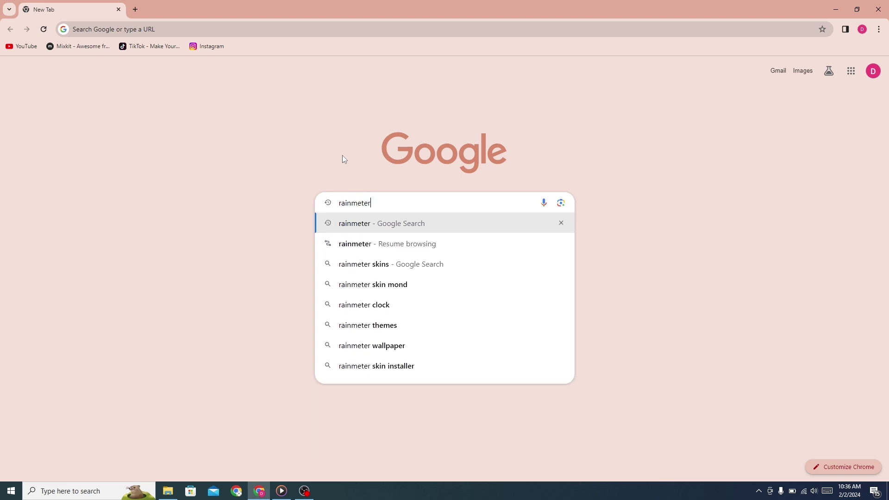
key(Return)
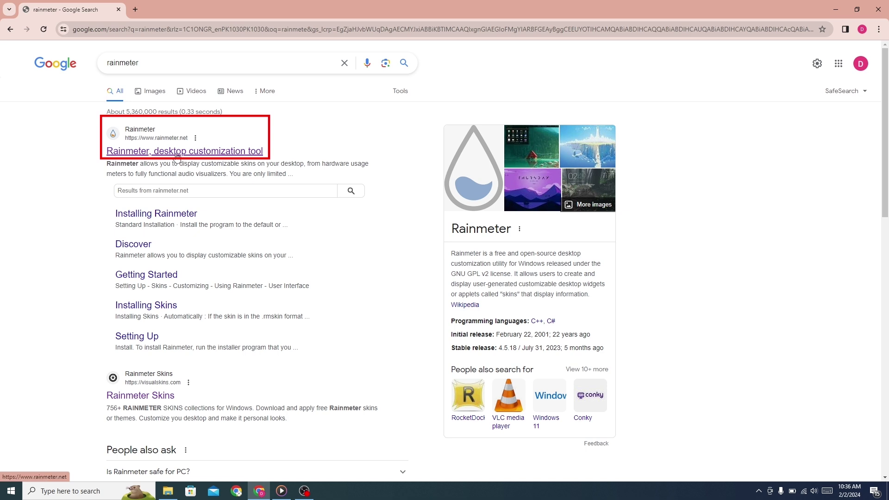
click(177, 153)
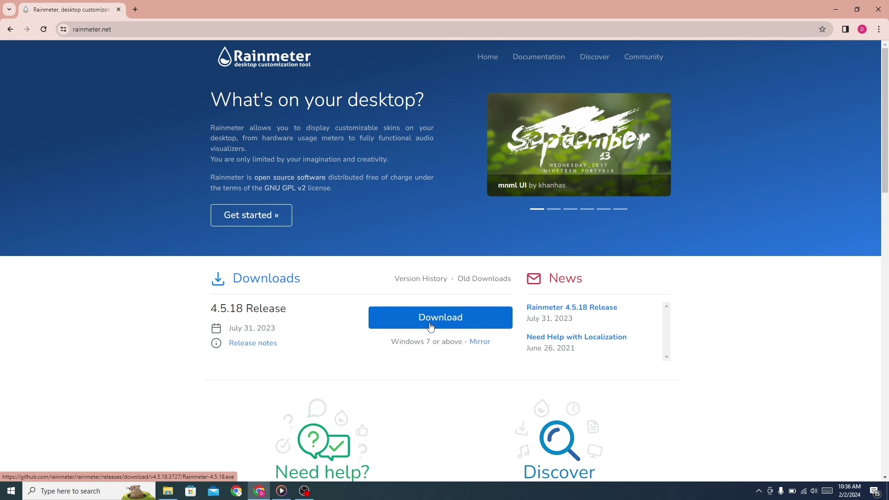
Open a new blank tab beside the rainmeter.net tab.
click(135, 9)
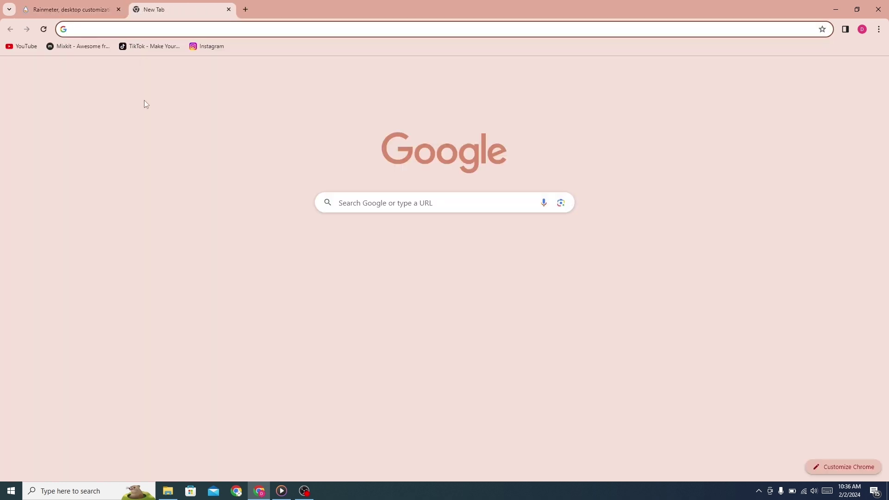
Run a Google search for 'vstheme' in the new tab.
click(378, 204)
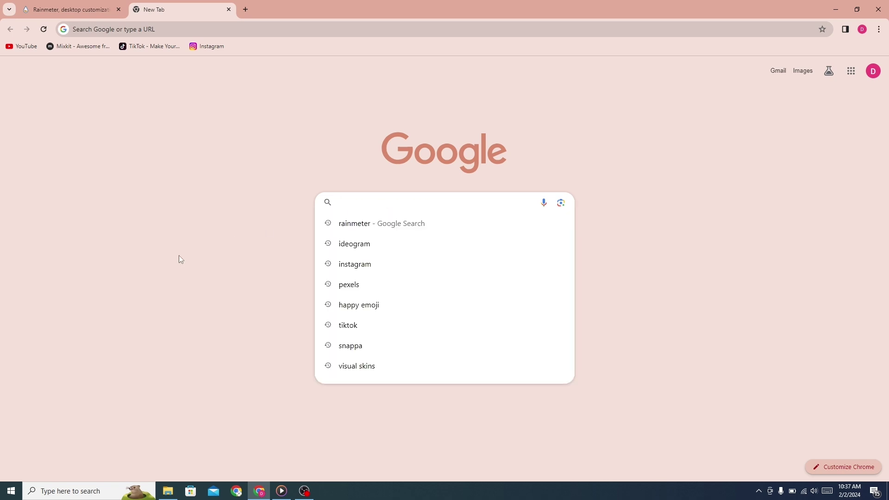
text(vs)
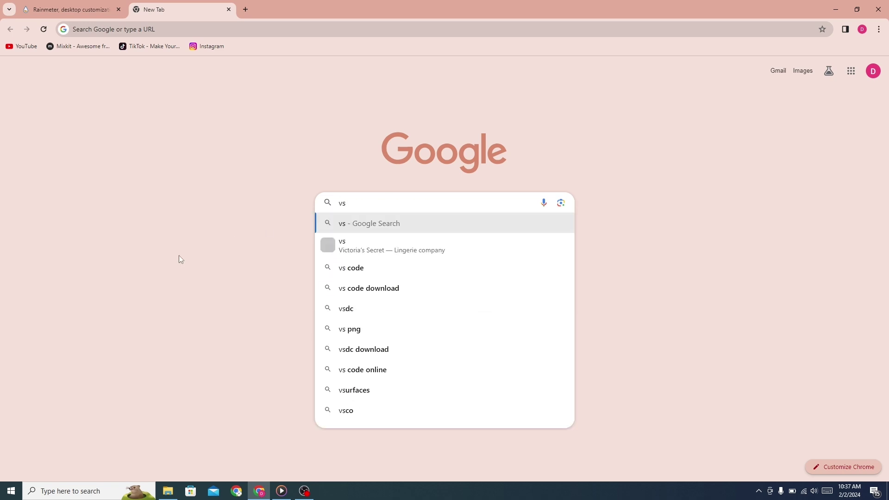
text(theme)
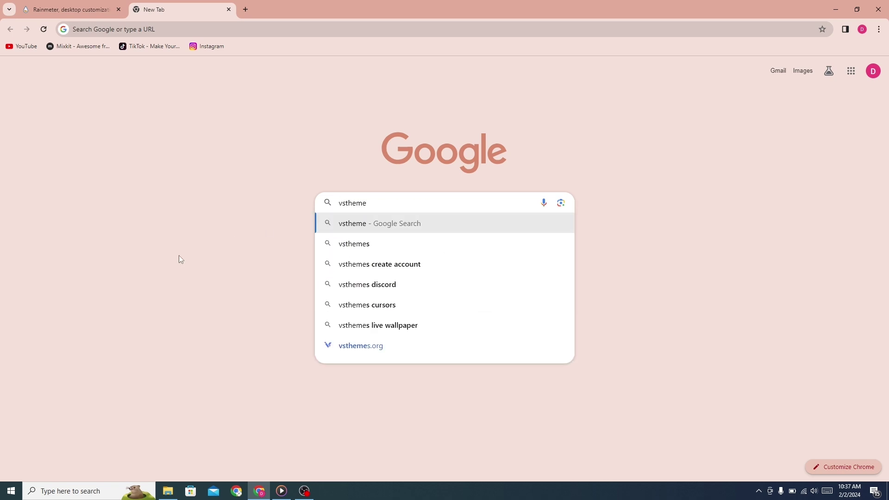
key(Return)
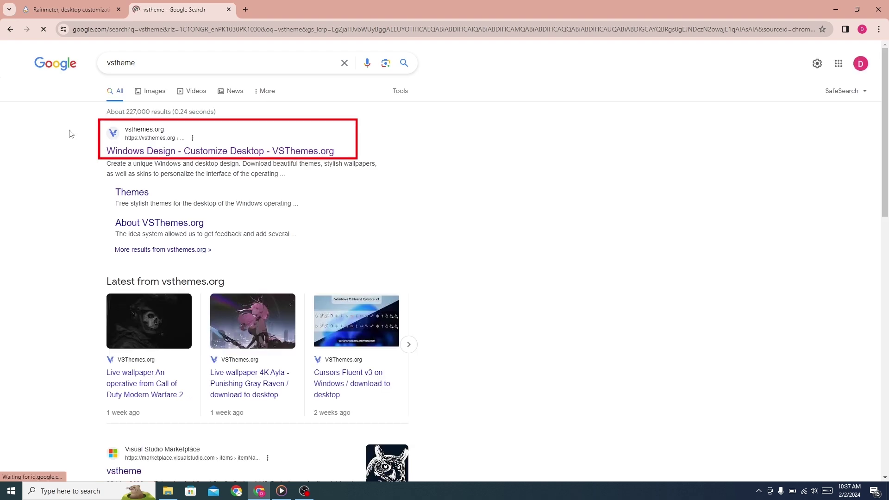
Open VSThemes.org from the results and look for the WhiteNeon2 skin.
click(200, 157)
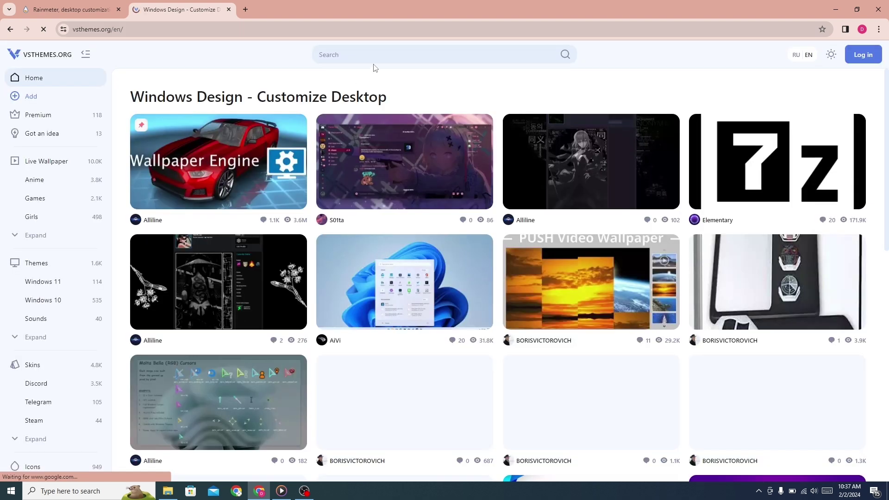
click(375, 61)
scroll(232, 322, down, 2)
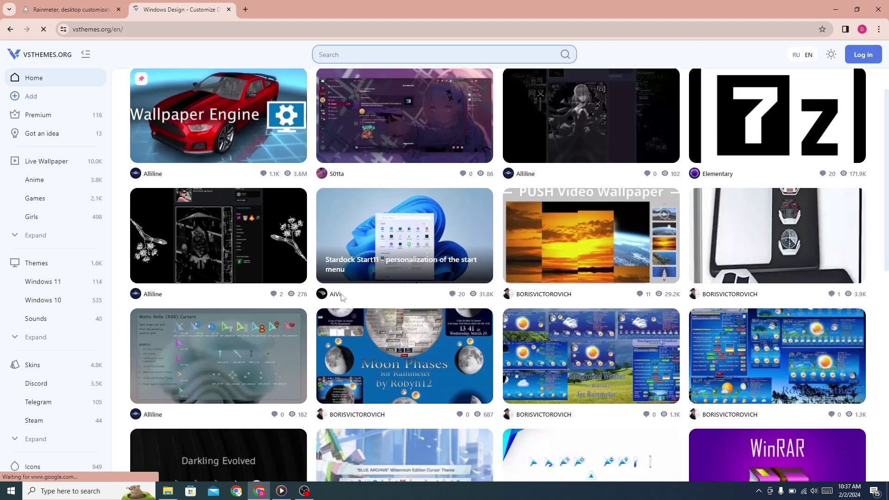
scroll(233, 323, down, 6)
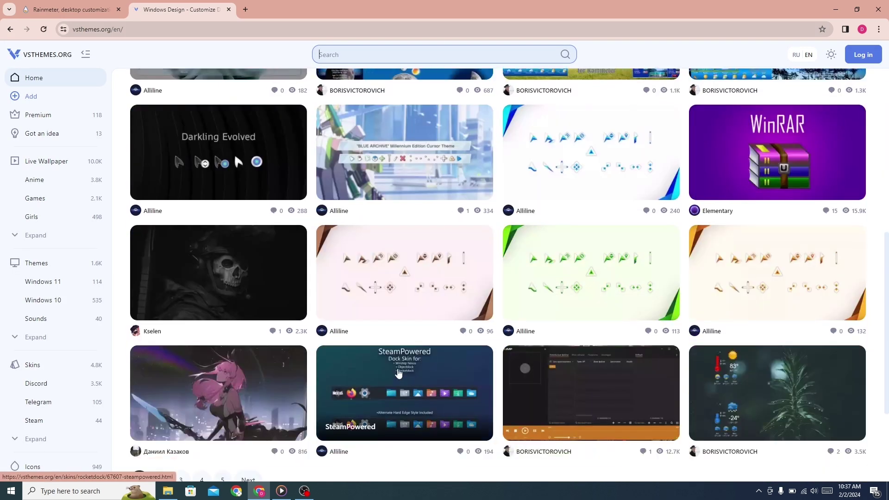
scroll(453, 361, up, 8)
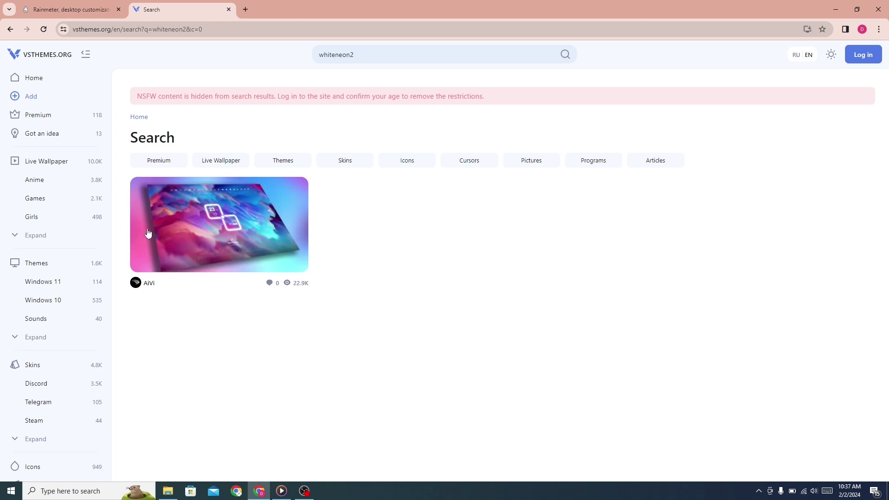
Open the WhiteNeon2 Rainmeter skin page and scroll to its download file.
click(234, 225)
scroll(236, 229, down, 1)
scroll(236, 230, down, 6)
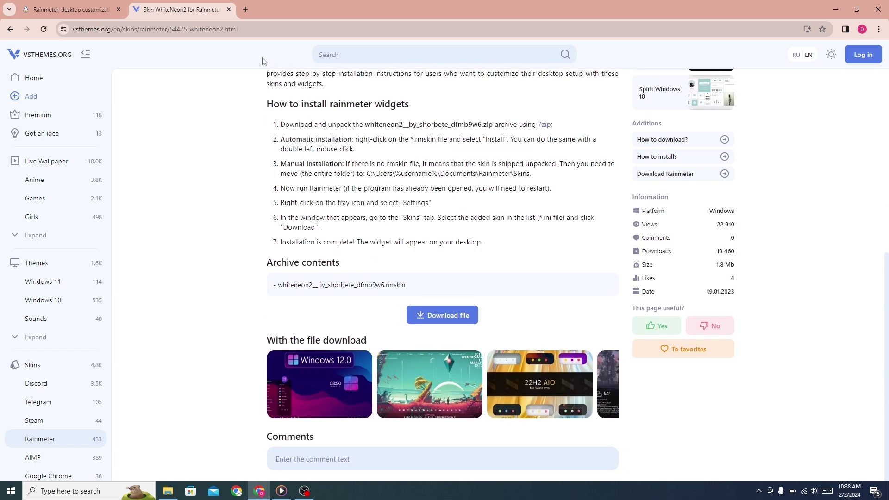
click(245, 8)
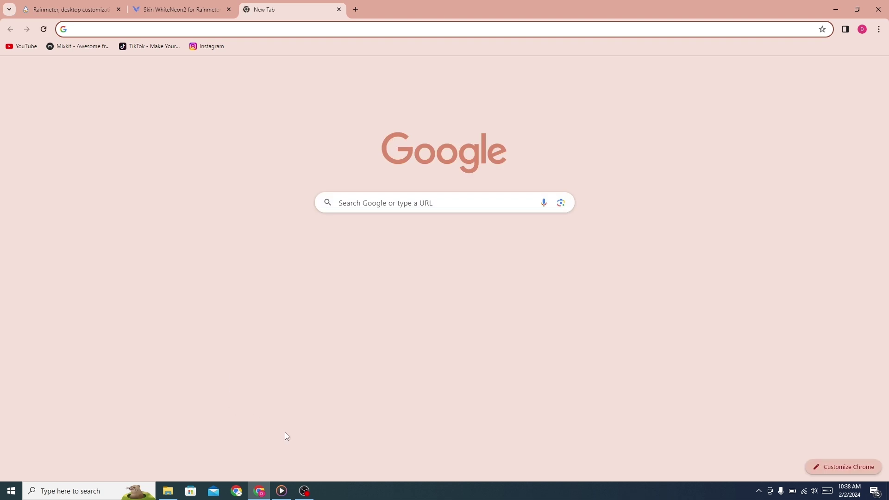
Search Google for 'visual skins' and open the VisualSkins.com Rainmeter Skins site.
click(344, 211)
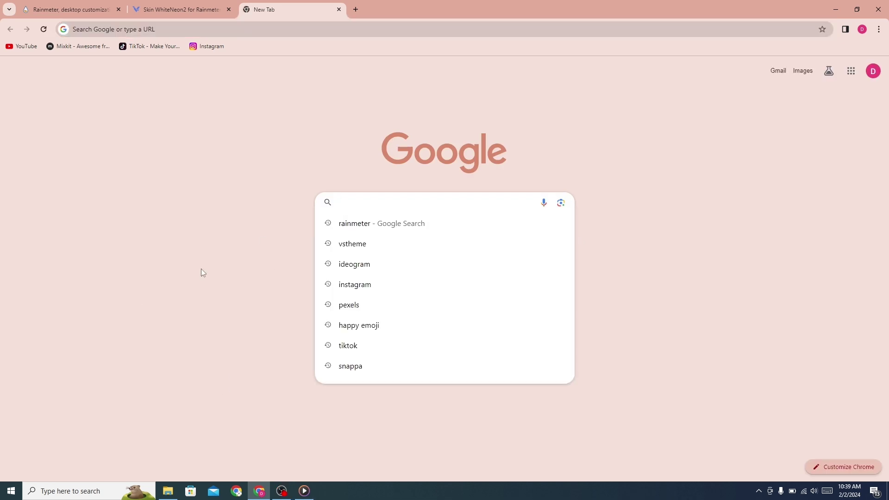
text(visua)
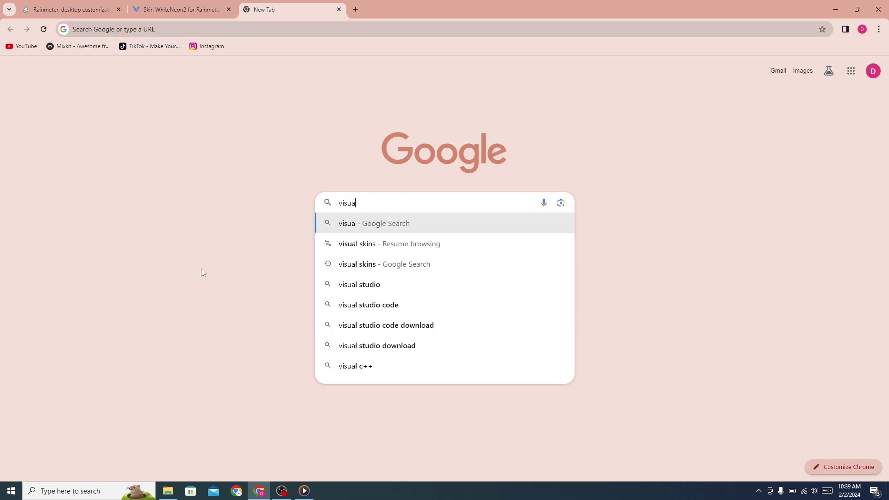
text(l)
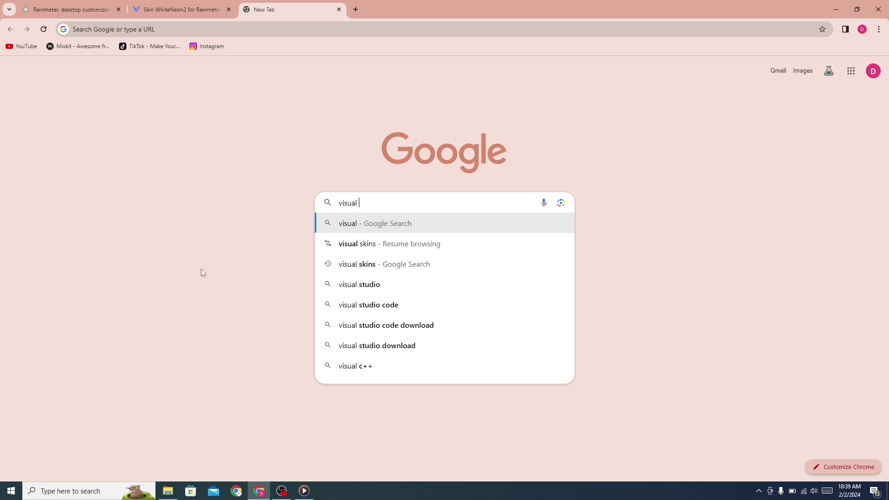
text( skins)
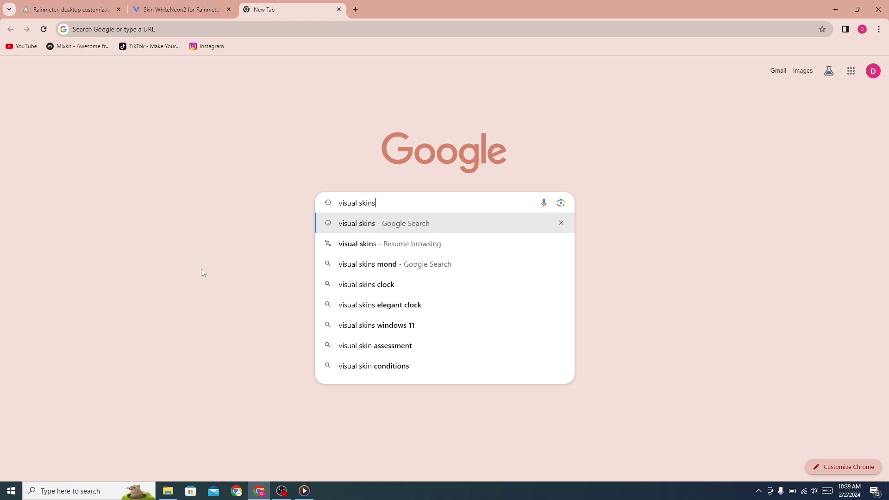
key(Return)
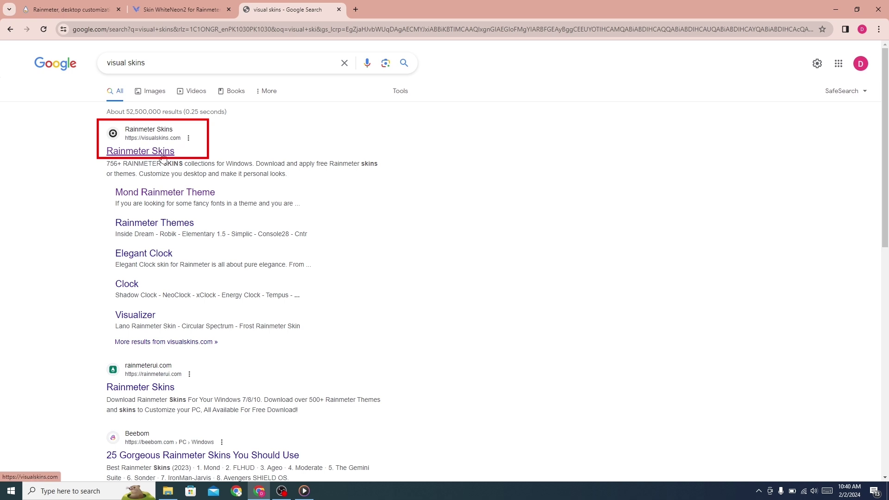
click(141, 153)
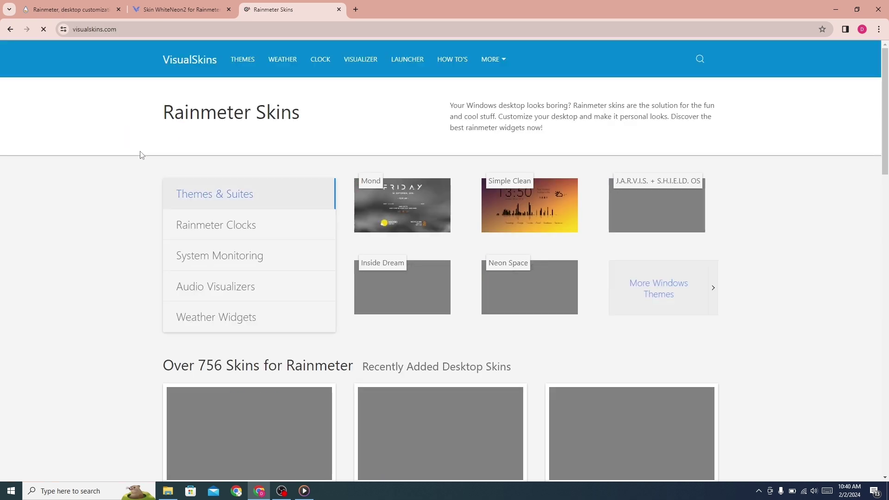
Open the Mond Rainmeter Theme page, dismiss the advert, and scroll to Download Mond.
scroll(82, 232, down, 1)
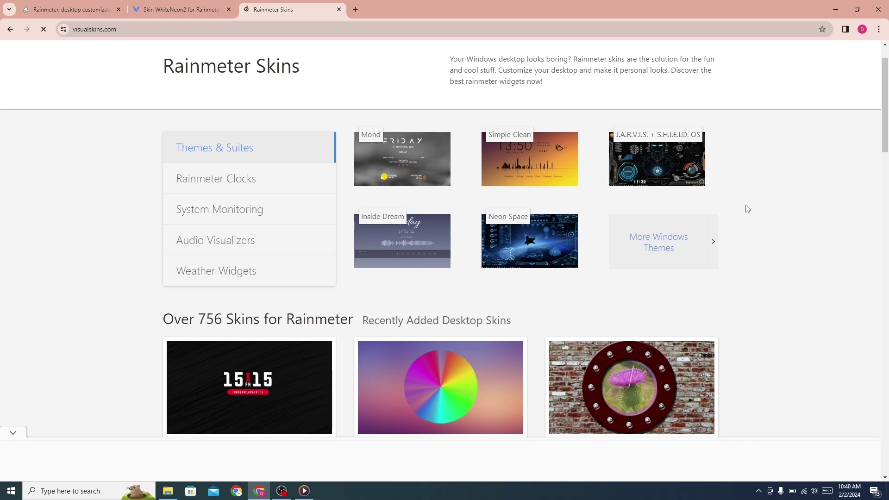
scroll(748, 209, down, 10)
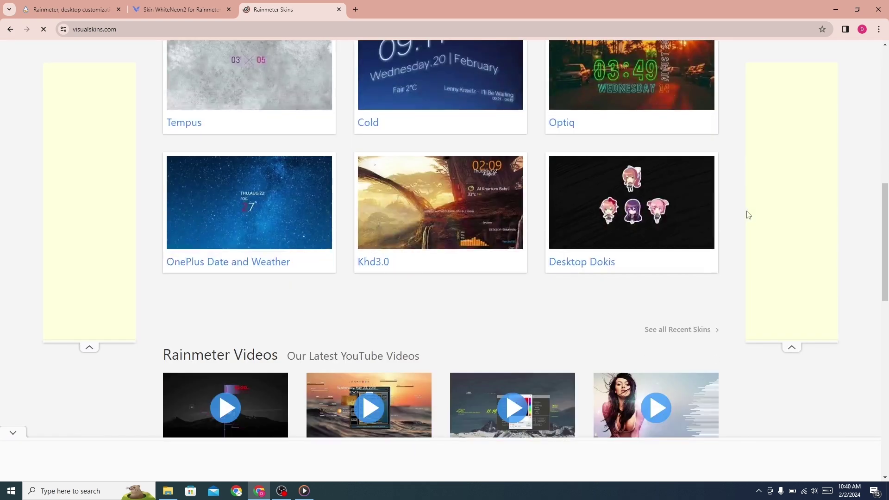
scroll(667, 267, up, 11)
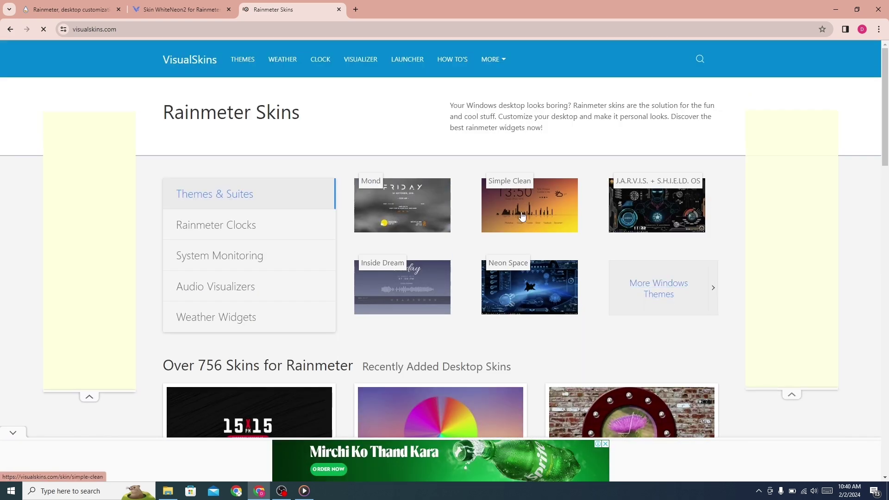
click(413, 216)
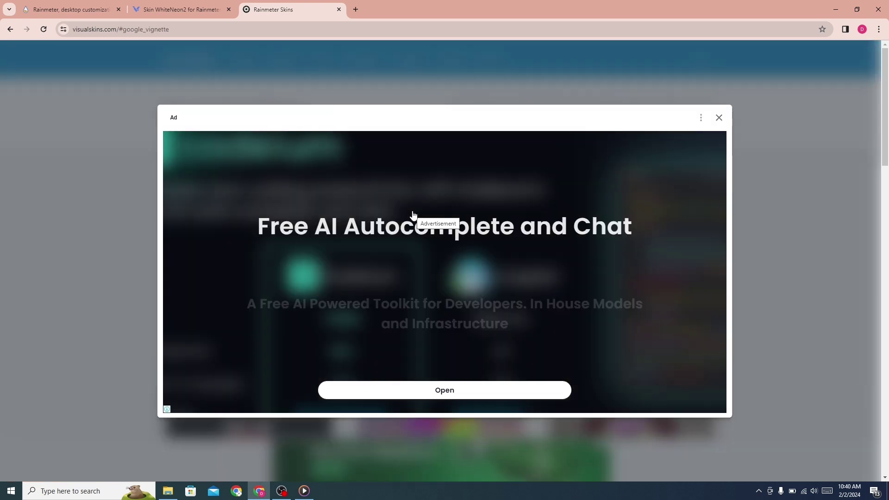
click(719, 119)
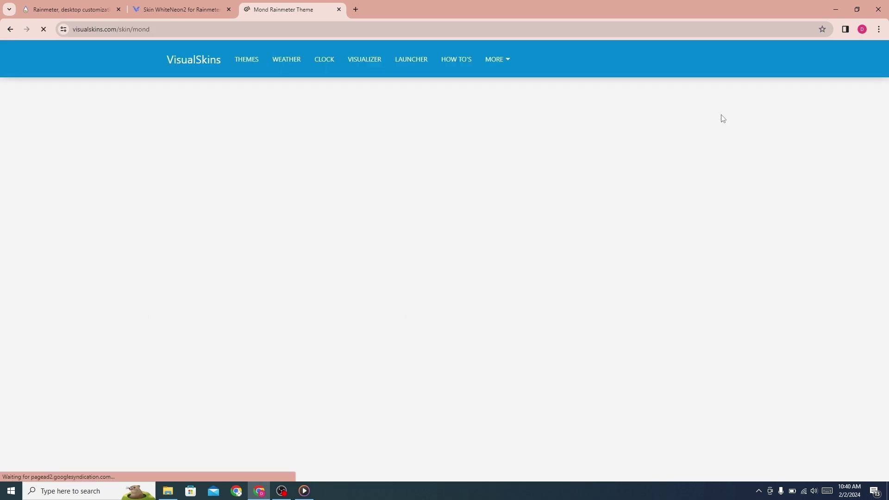
scroll(274, 218, down, 8)
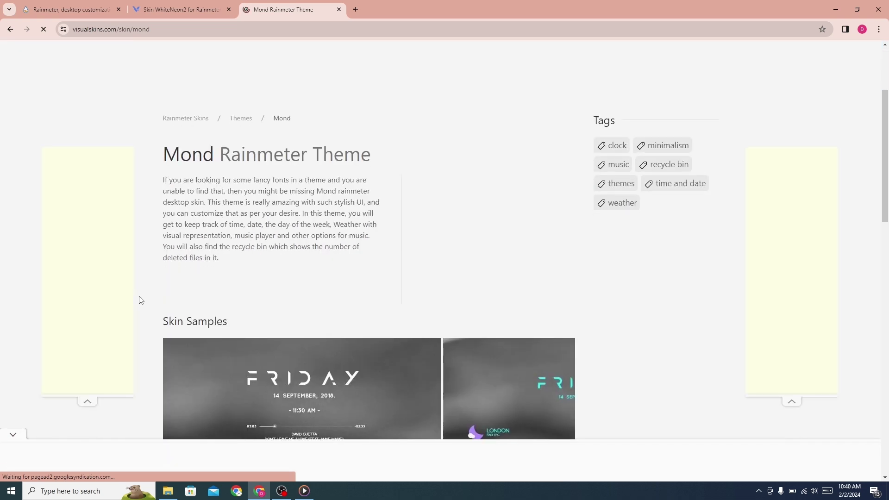
scroll(271, 278, down, 5)
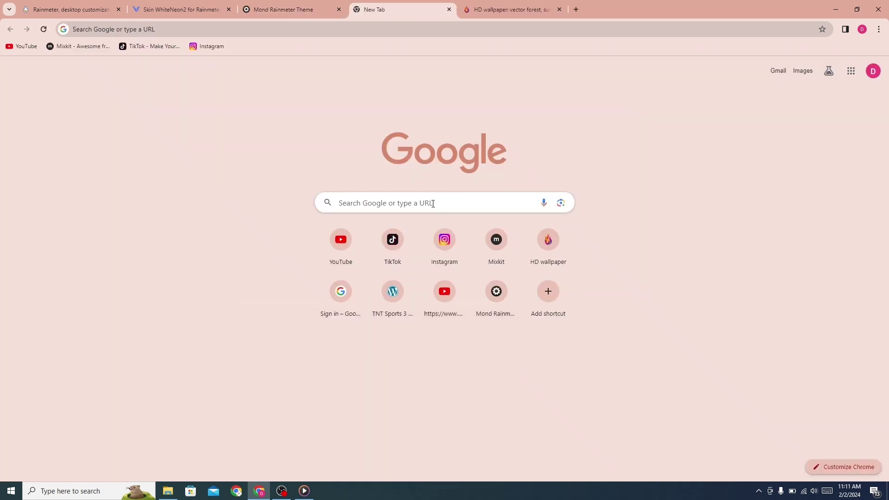
Search Google for 'wallpaperflare' in the new tab.
text(wa)
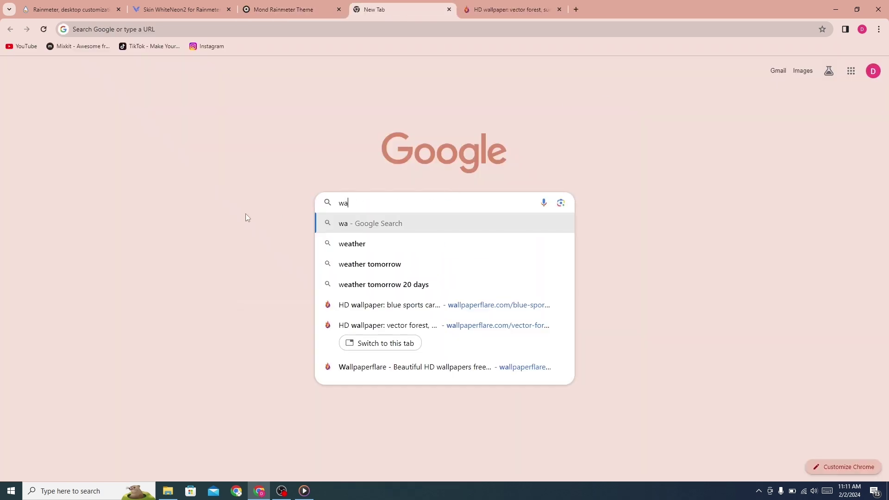
text(llpaper)
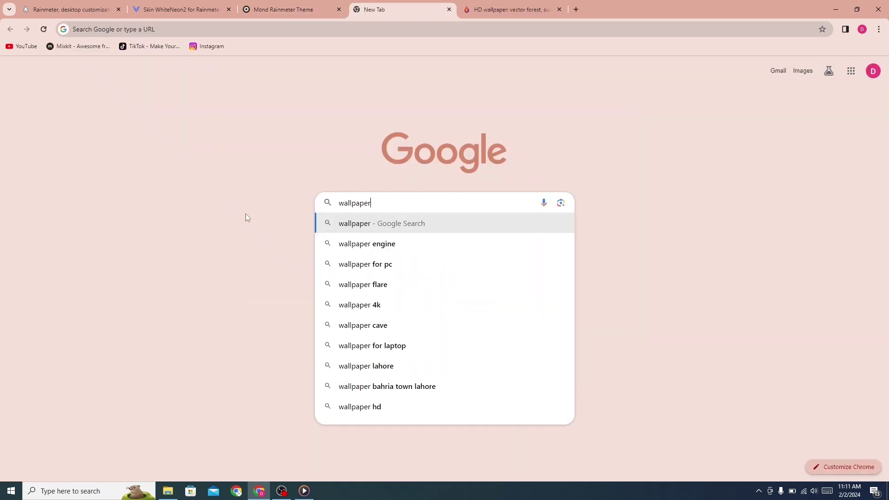
text(flare)
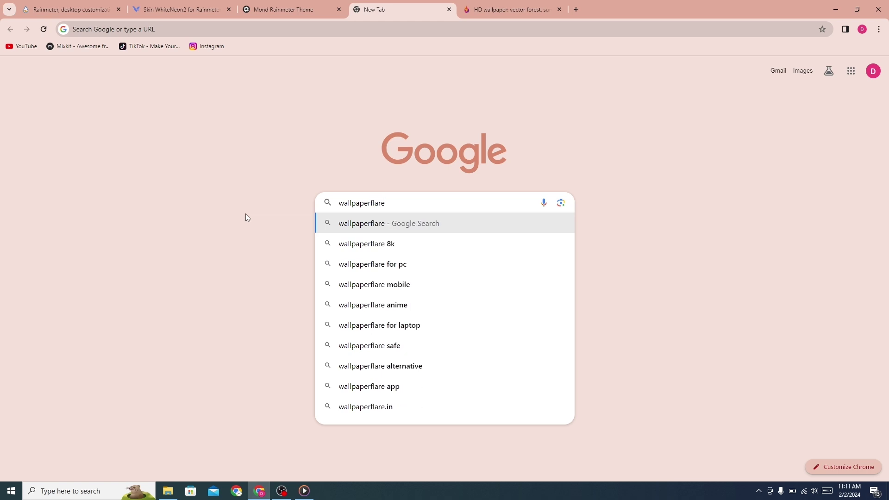
key(Return)
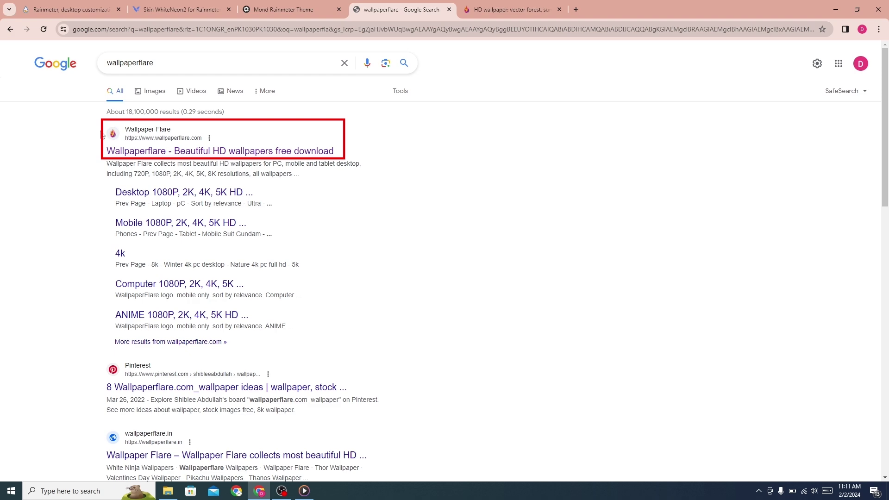
Open Wallpaper Flare and go through the Popular HD grid to the Hogwarts Legacy wallpaper.
click(158, 151)
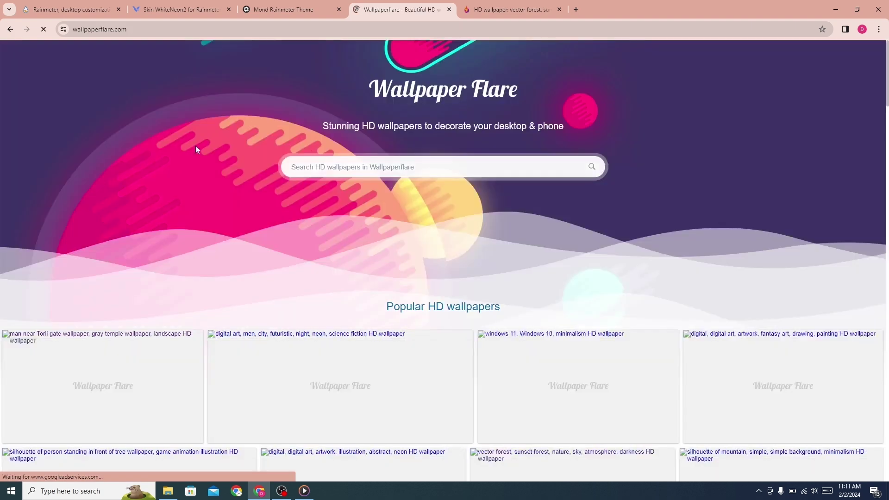
scroll(179, 201, down, 4)
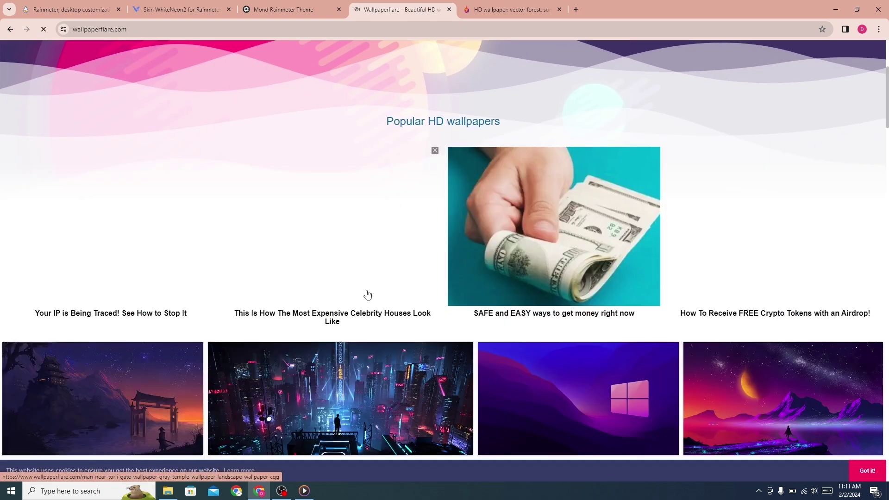
scroll(367, 294, down, 7)
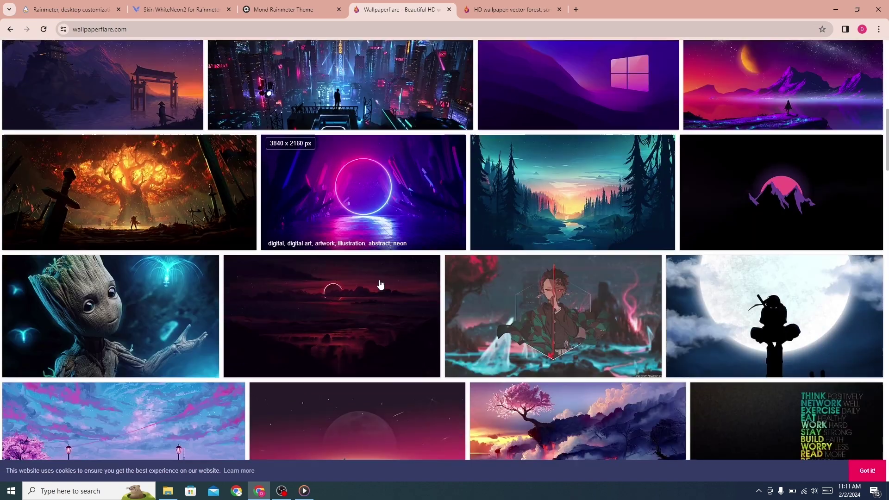
scroll(380, 284, down, 5)
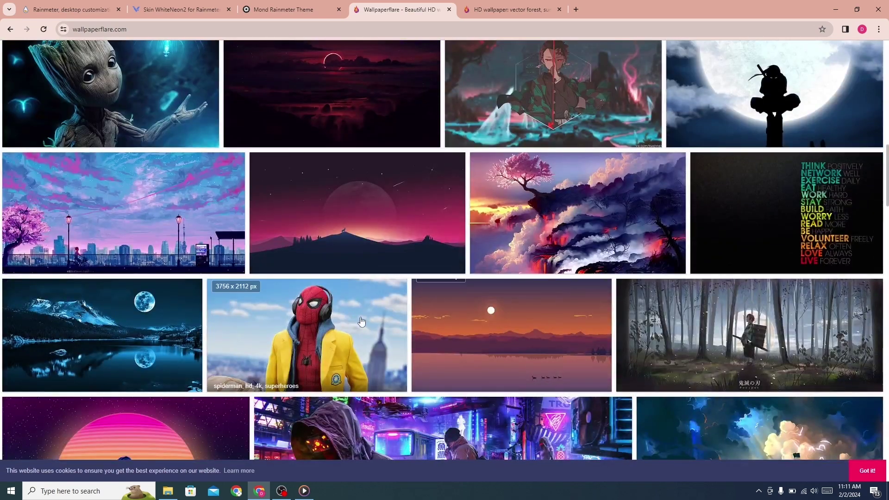
scroll(361, 321, down, 3)
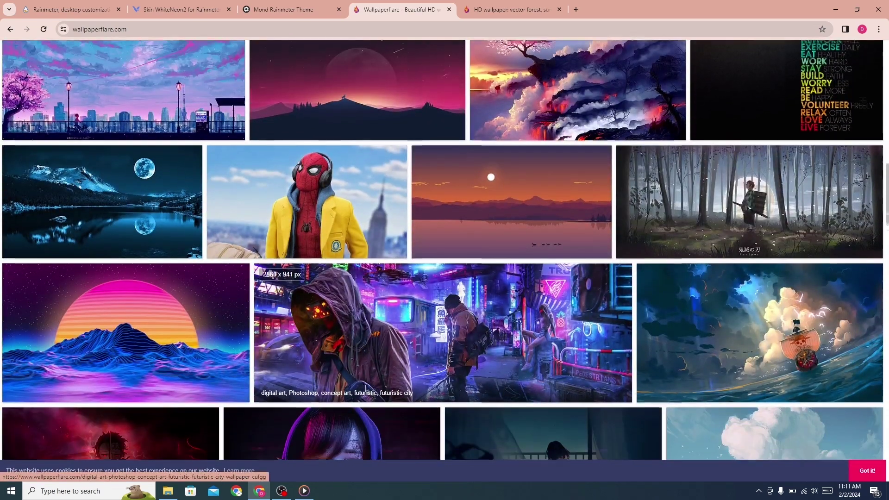
scroll(366, 388, down, 4)
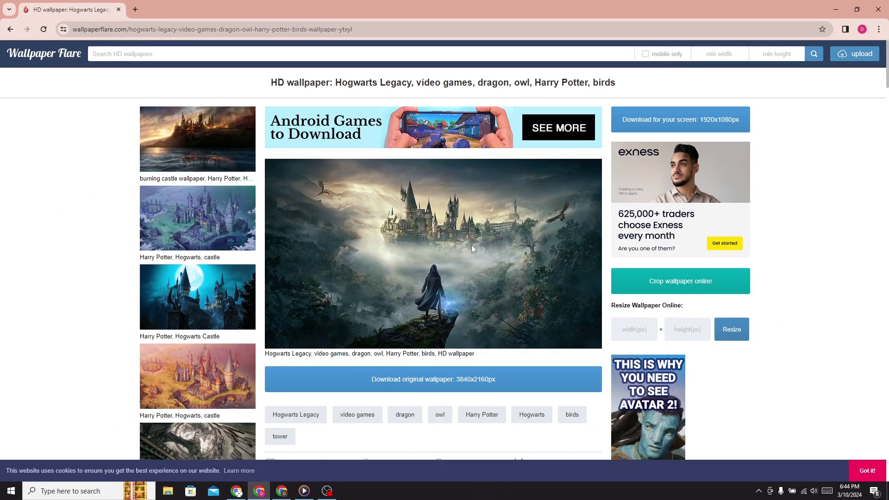
Download the original 3840x2160 Hogwarts Legacy wallpaper and save it to Downloads\Upgrade.
click(409, 384)
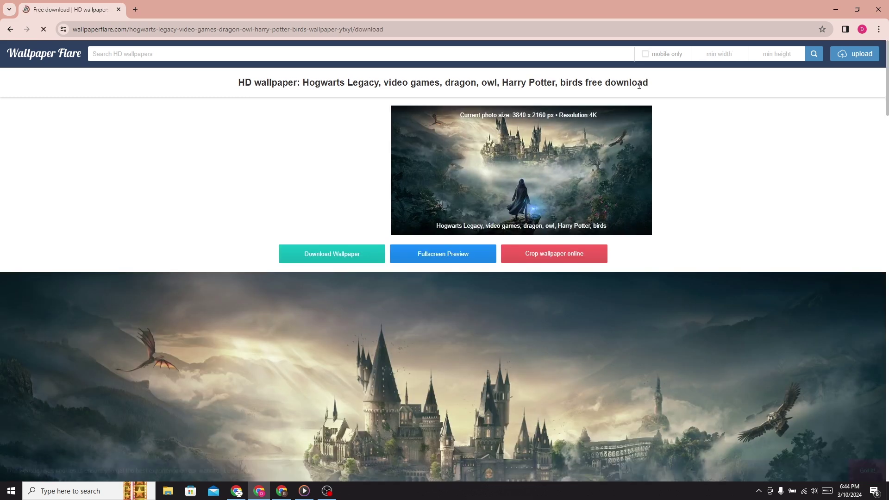
drag(648, 83, 301, 82)
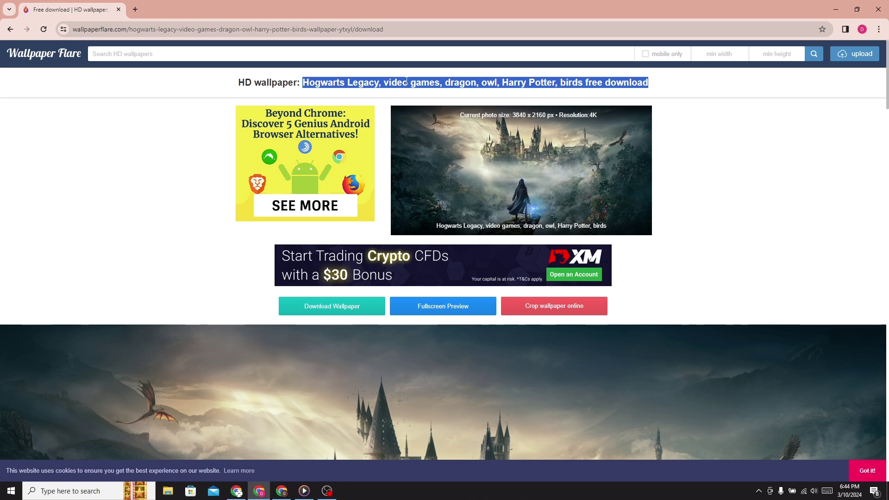
click(675, 91)
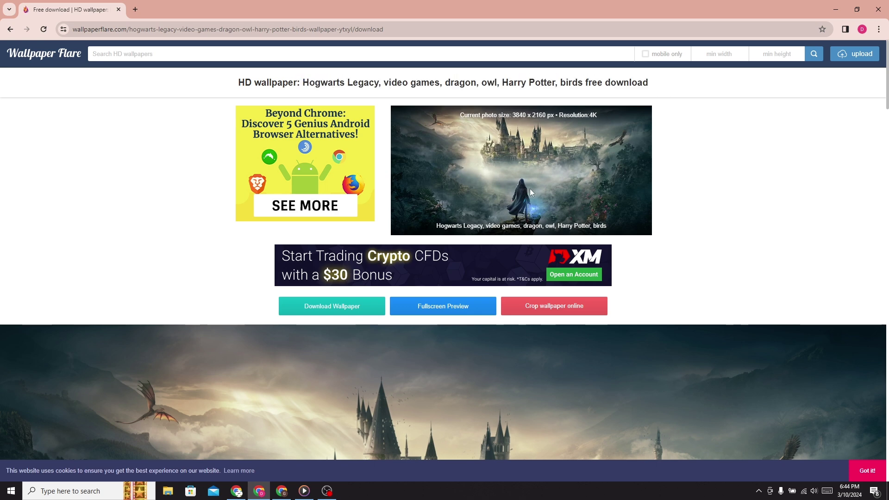
scroll(530, 191, down, 9)
scroll(482, 199, up, 3)
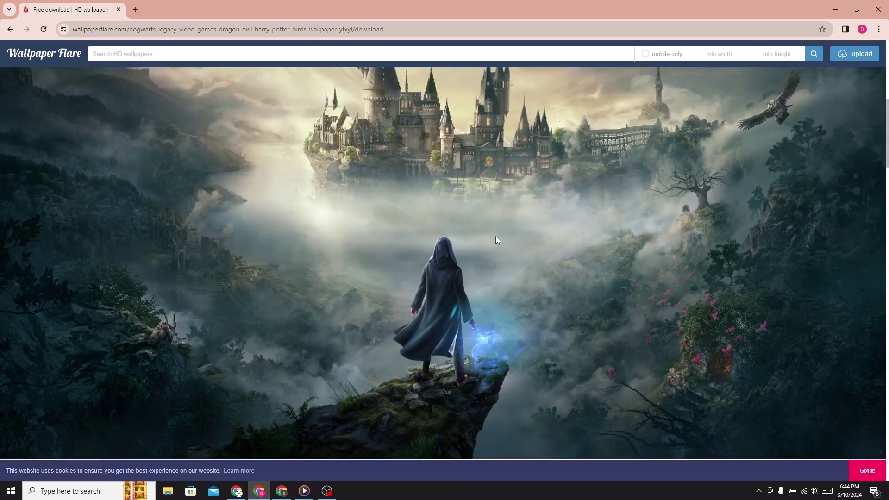
scroll(516, 249, up, 4)
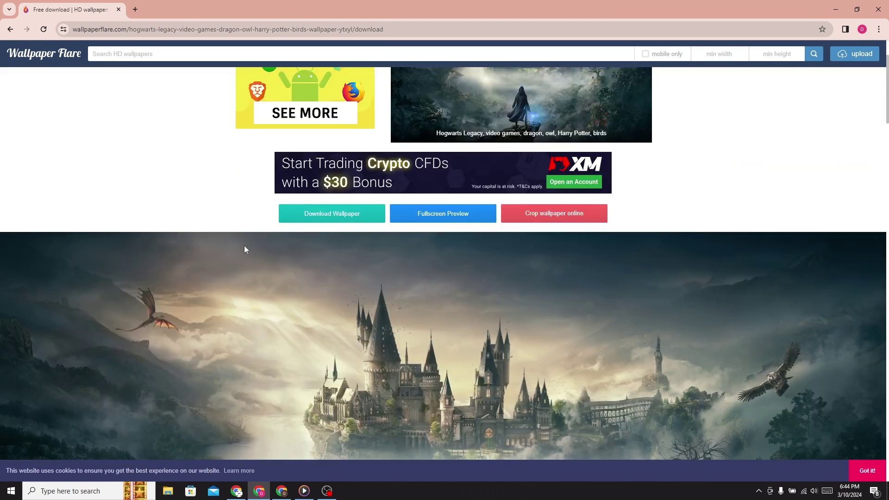
click(342, 214)
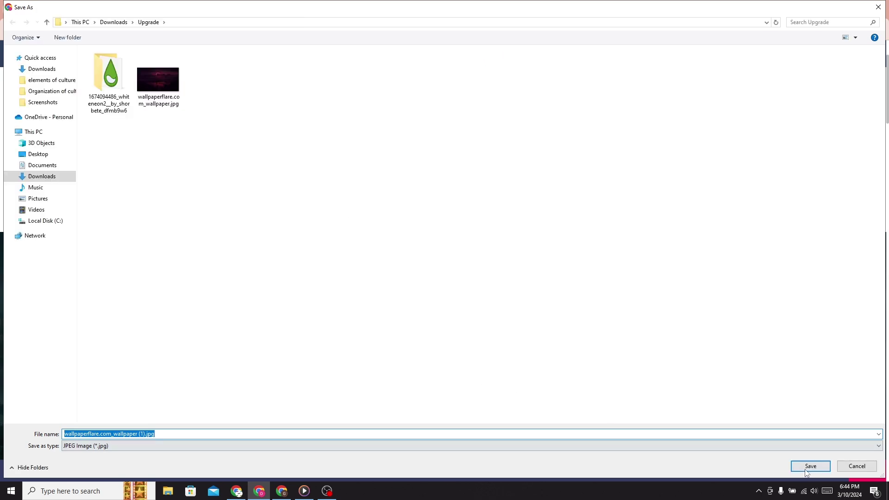
click(808, 469)
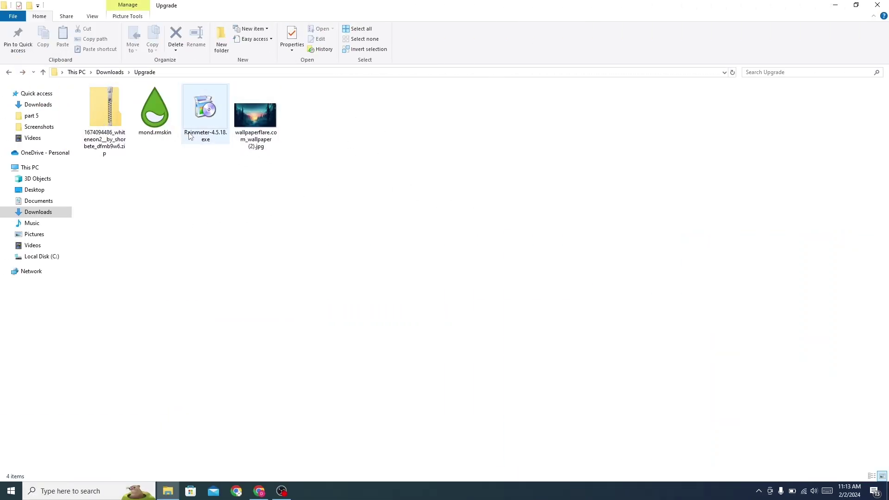
Extract the WhiteNeon2 zip into a new folder and install the WhiteNeon2 skin.
click(106, 140)
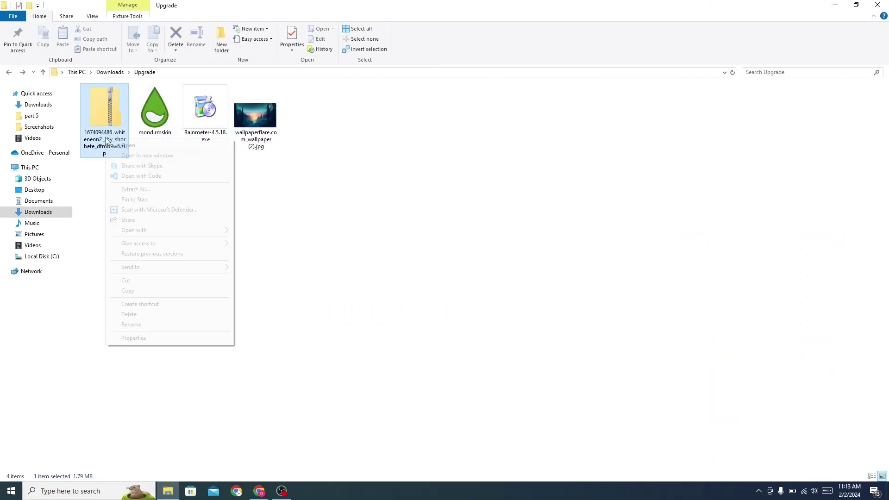
right_click(106, 140)
click(124, 189)
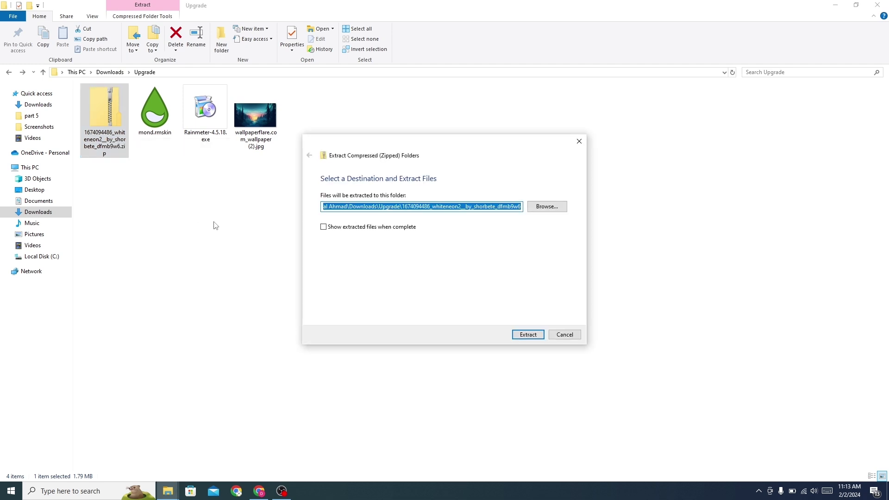
click(527, 338)
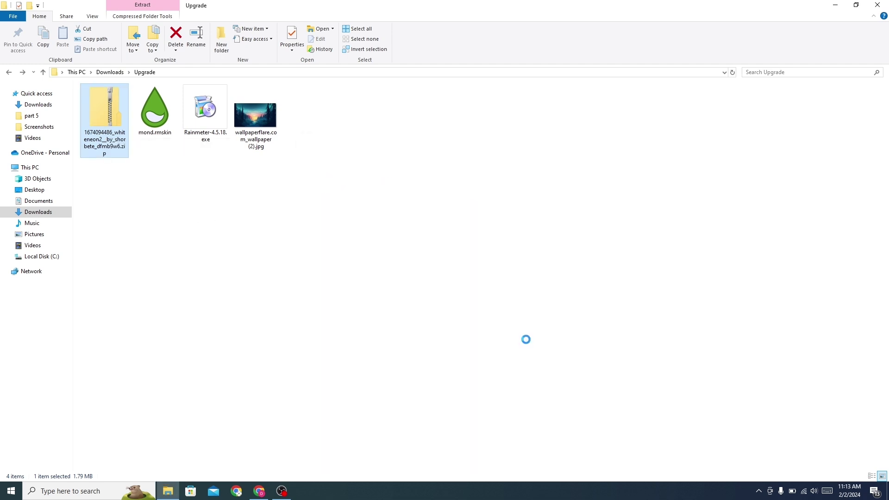
double_click(115, 126)
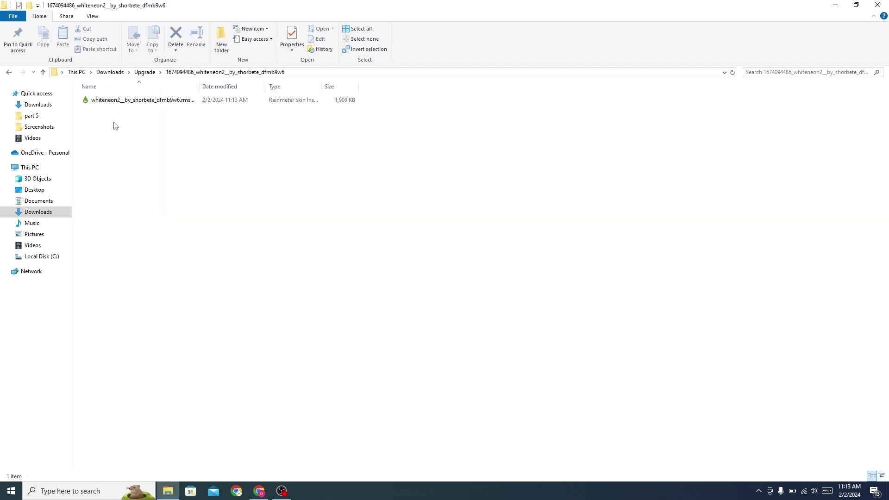
double_click(159, 101)
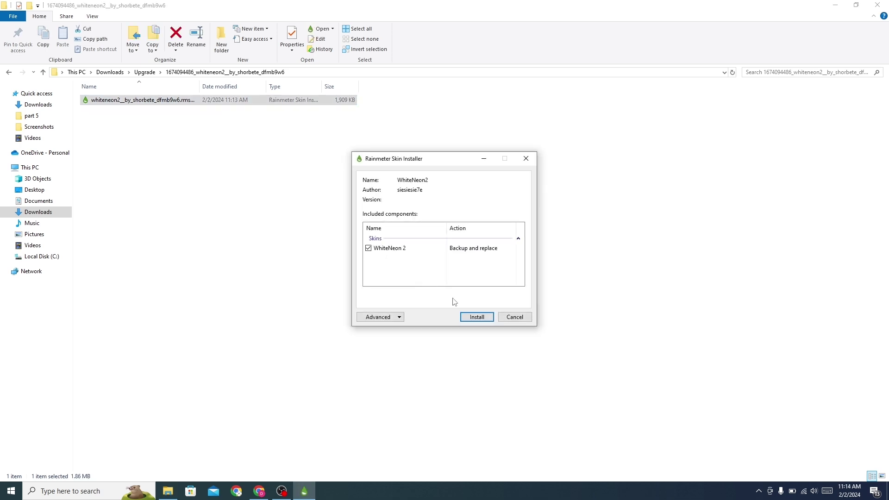
click(474, 319)
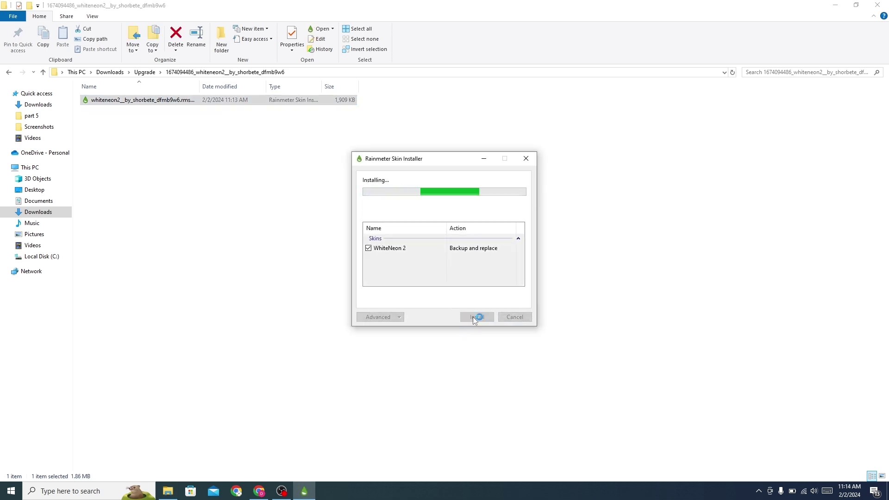
Launch the Mond skin installer from the Upgrade folder, then cancel it.
click(9, 74)
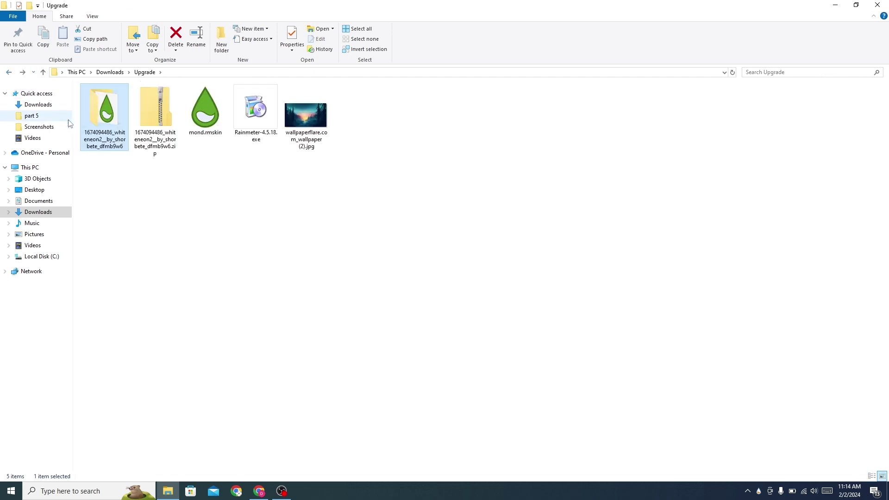
double_click(204, 135)
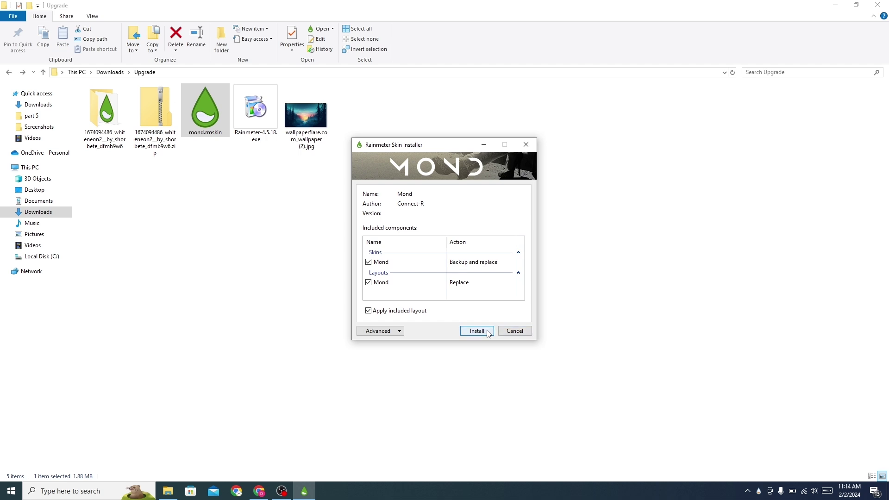
click(514, 331)
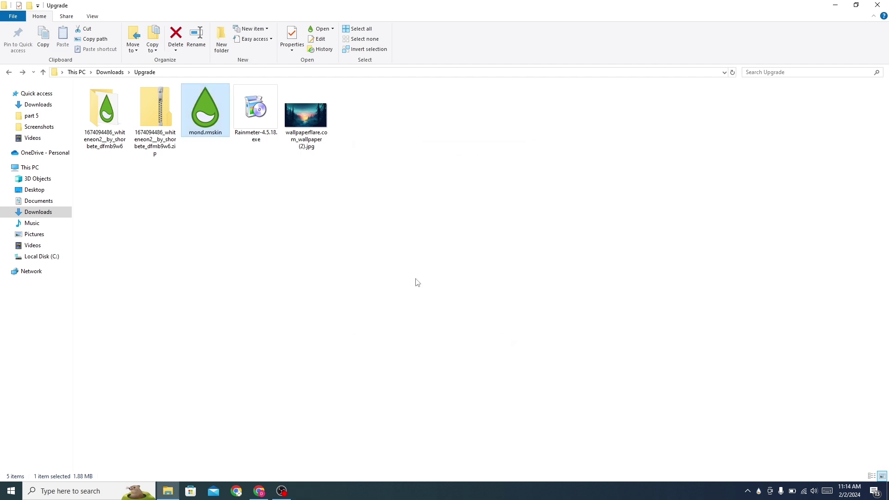
Start the standard Rainmeter 4.5.18 setup, close its window, and minimize the Upgrade folder.
click(262, 134)
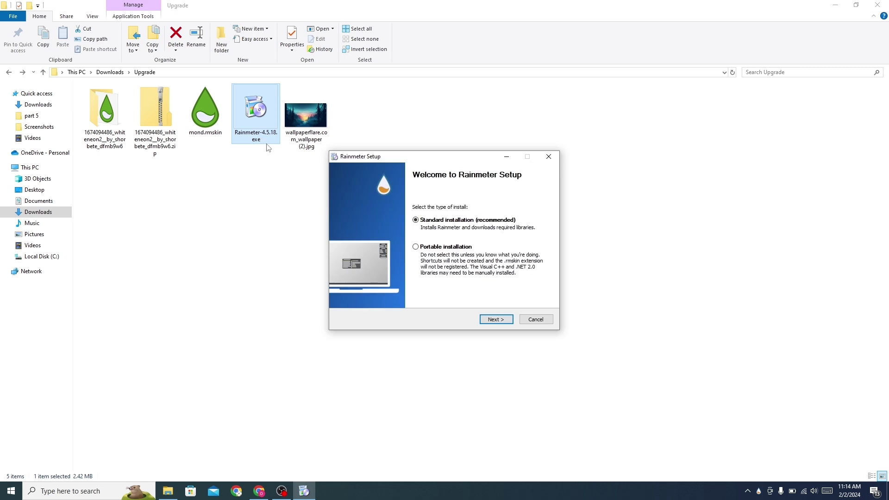
click(495, 320)
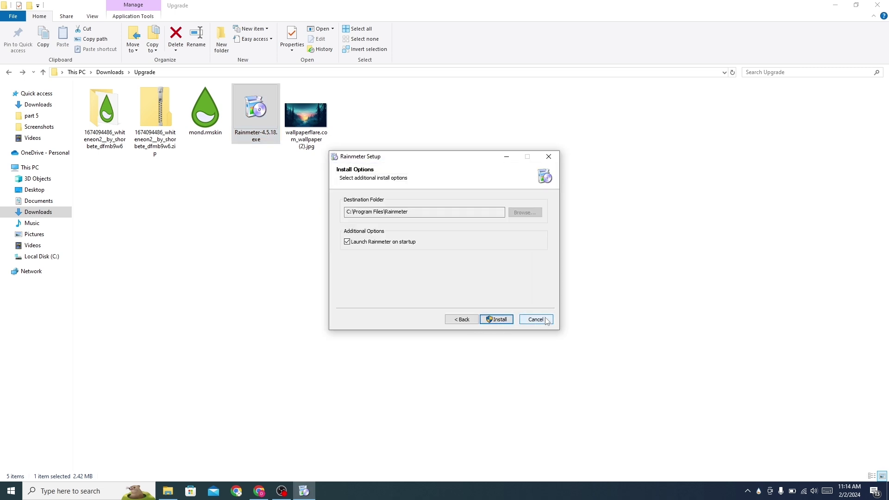
click(549, 157)
click(351, 202)
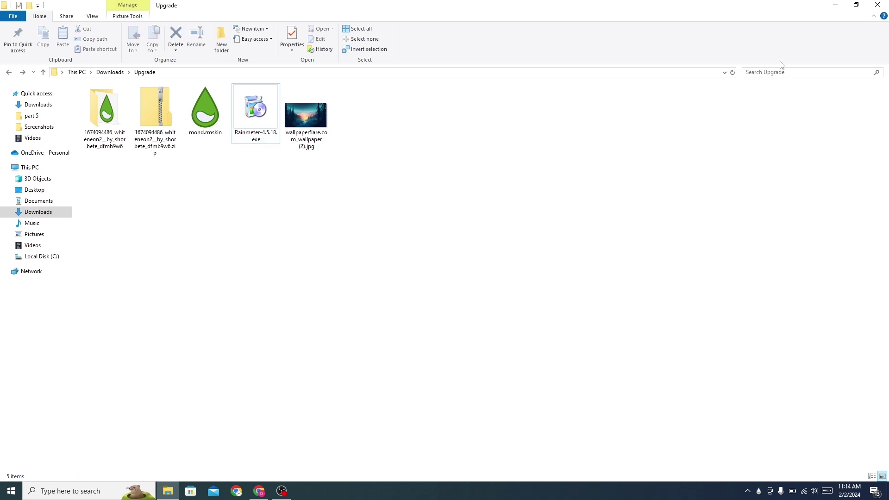
click(836, 6)
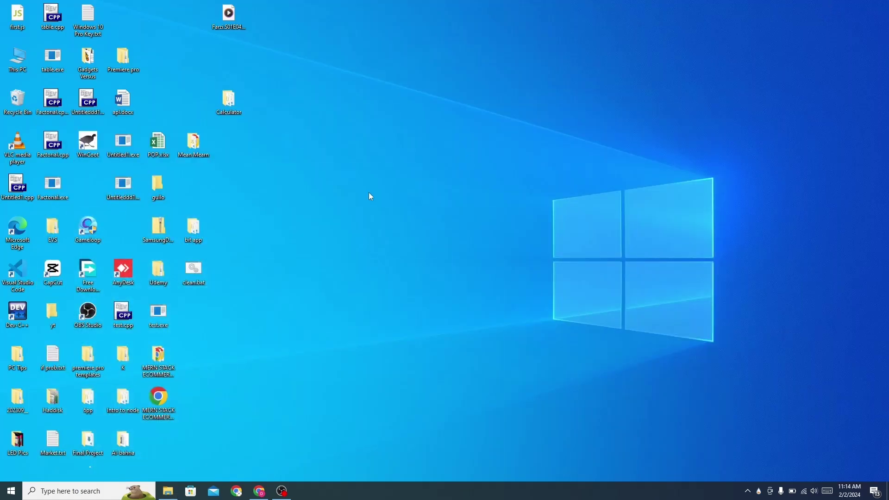
Hide all desktop icons by unchecking Show desktop icons in the desktop's View menu.
right_click(340, 238)
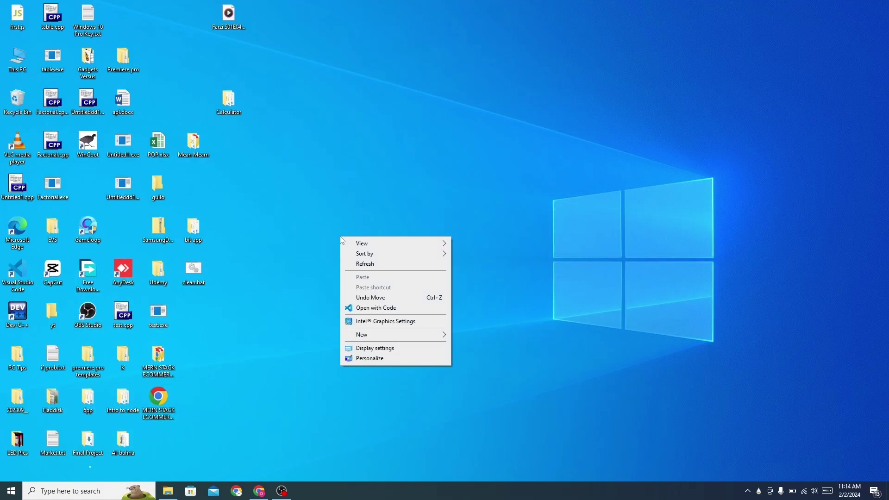
mouse_move(444, 245)
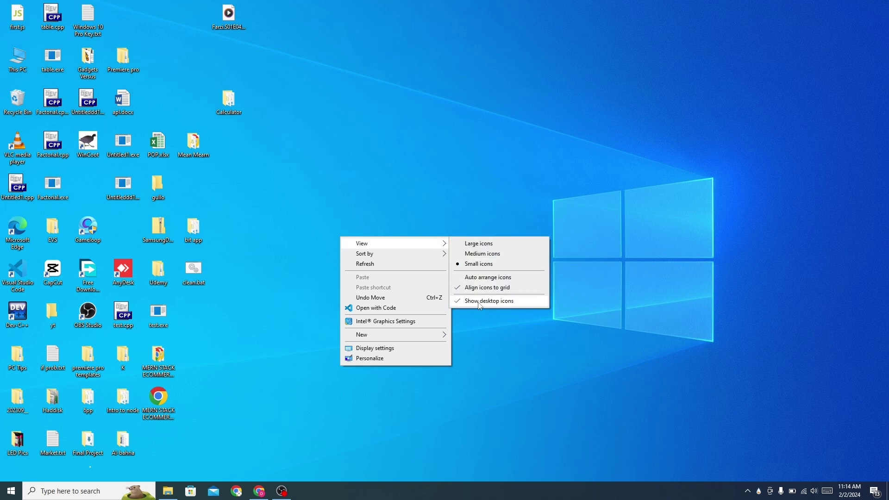
click(504, 302)
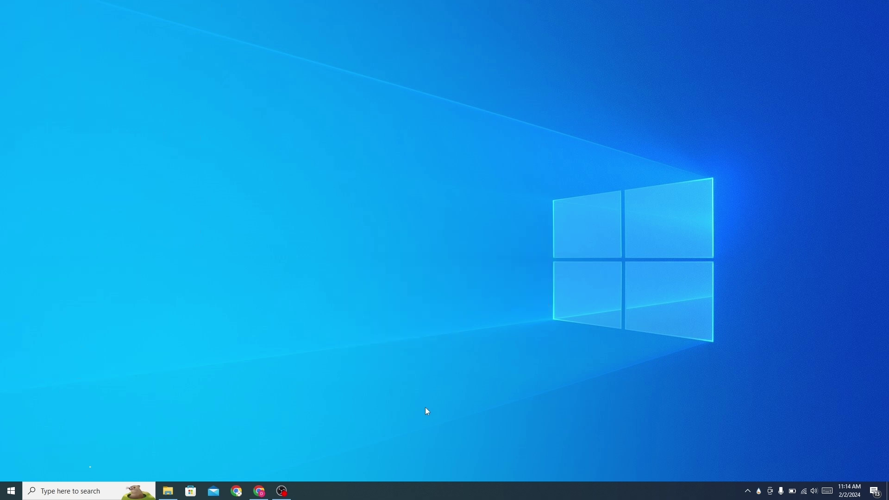
Turn on Automatically hide the taskbar in desktop mode in Taskbar settings.
right_click(404, 496)
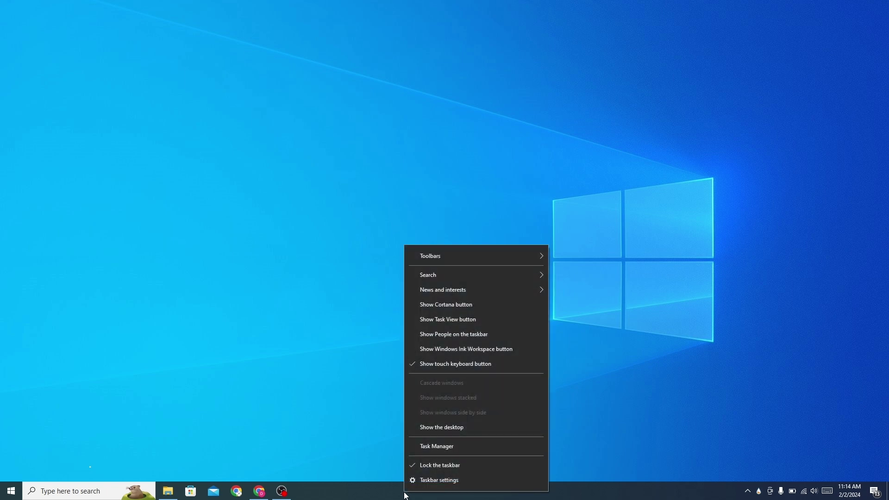
click(459, 479)
right_click(458, 478)
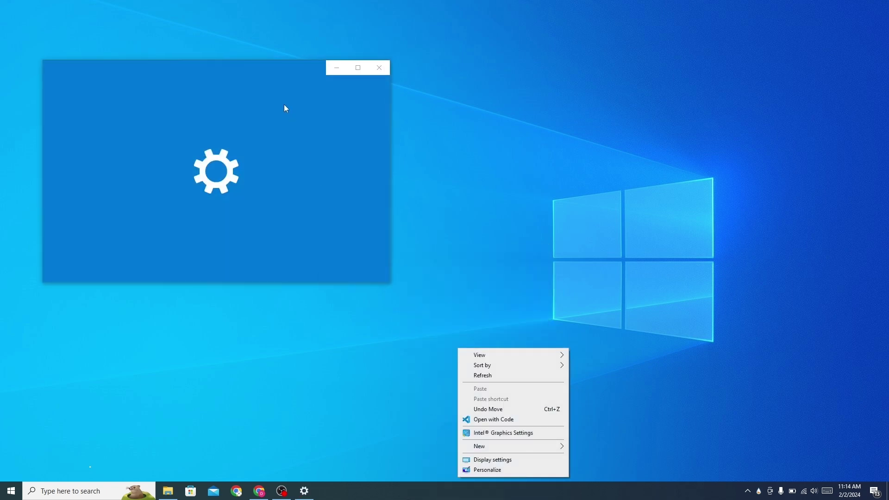
drag(260, 74, 365, 77)
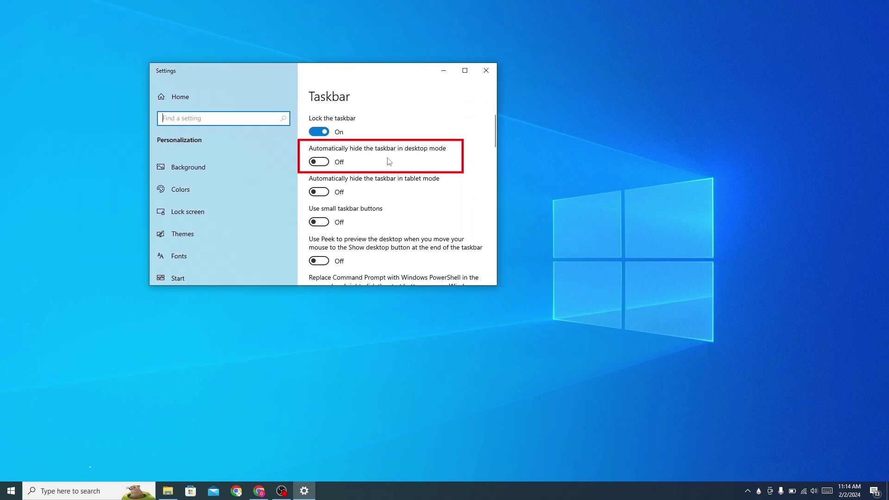
click(320, 164)
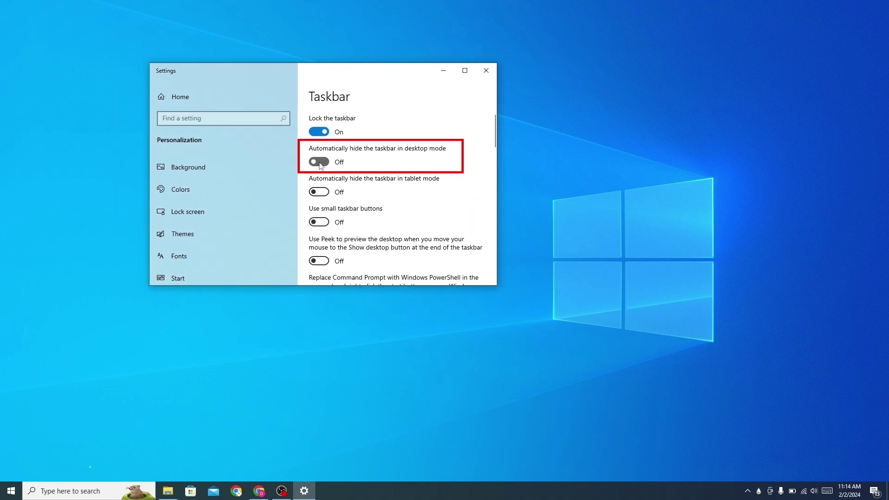
click(444, 71)
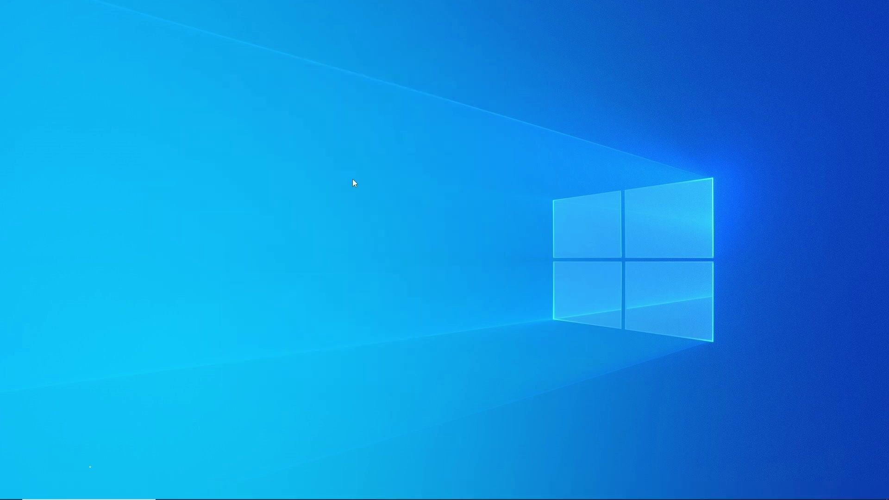
Load the Mond Clock.ini skin onto the desktop from the Rainmeter manager.
mouse_move(514, 498)
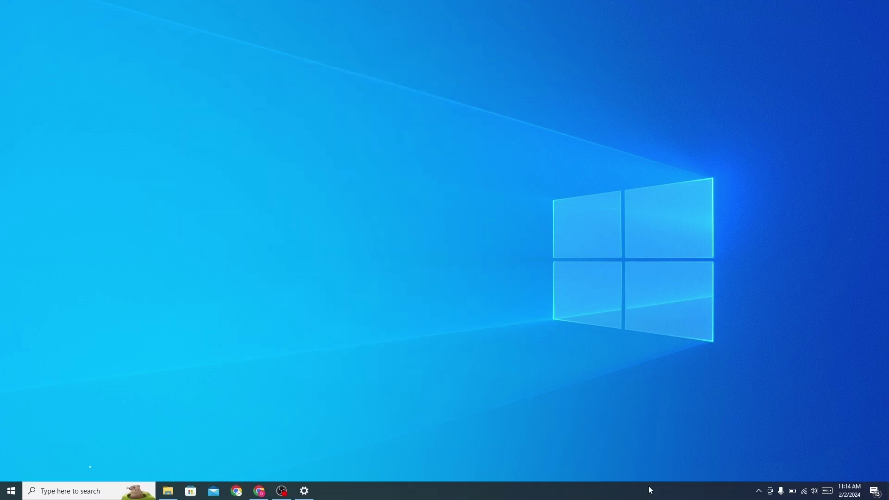
click(759, 491)
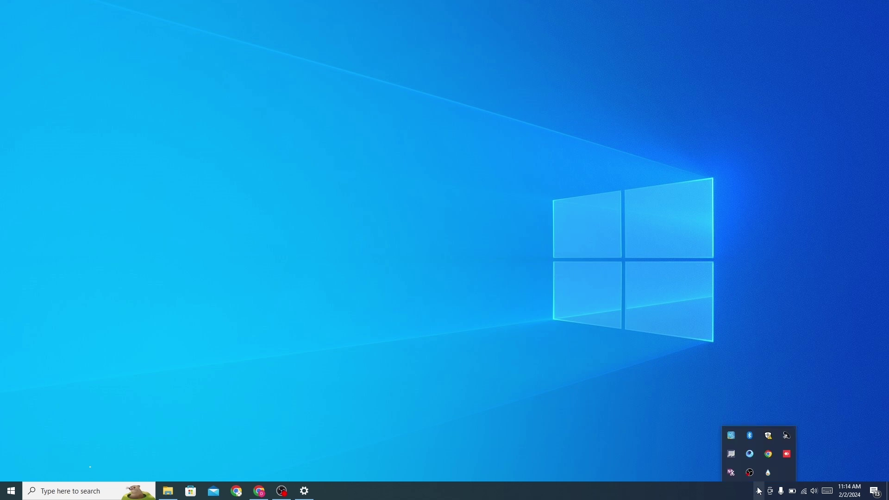
click(770, 472)
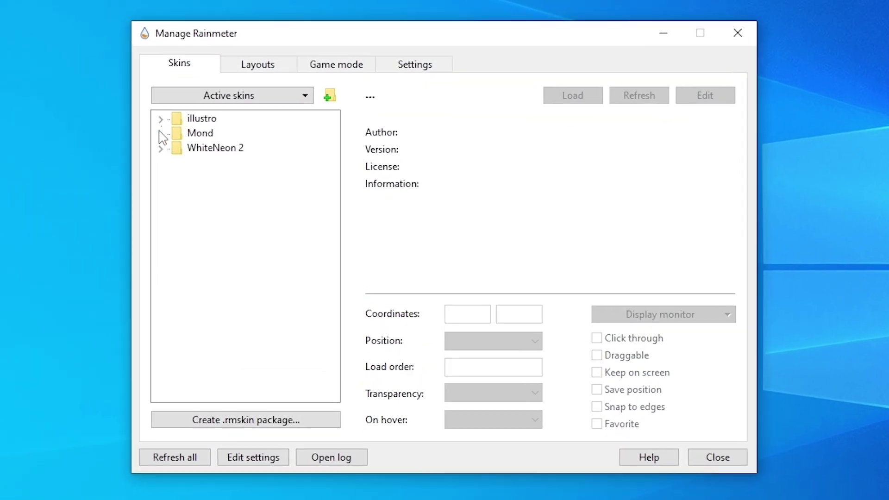
click(192, 146)
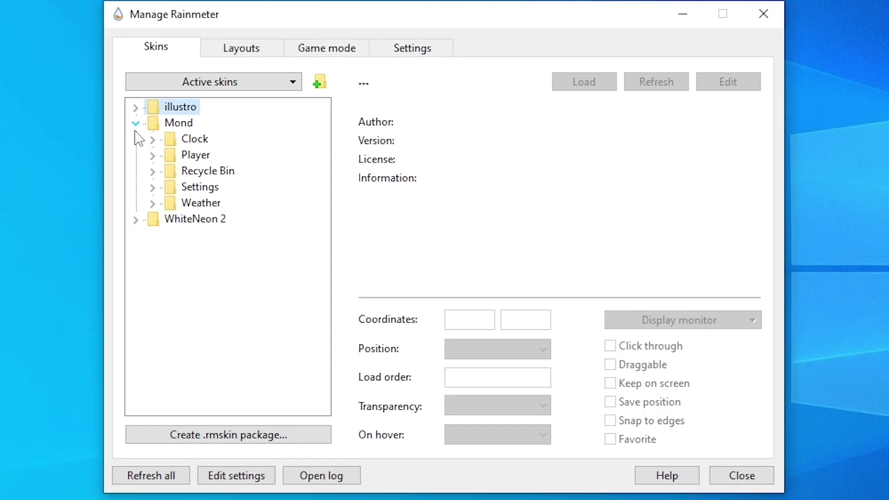
click(153, 140)
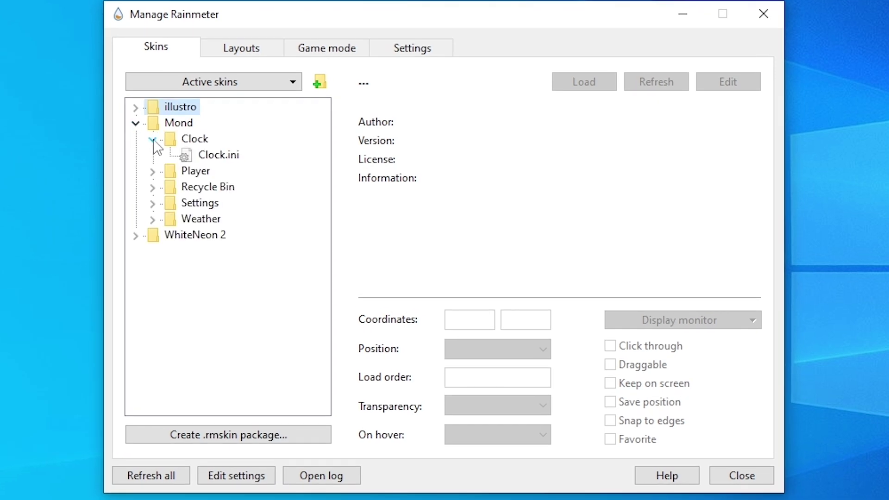
click(230, 157)
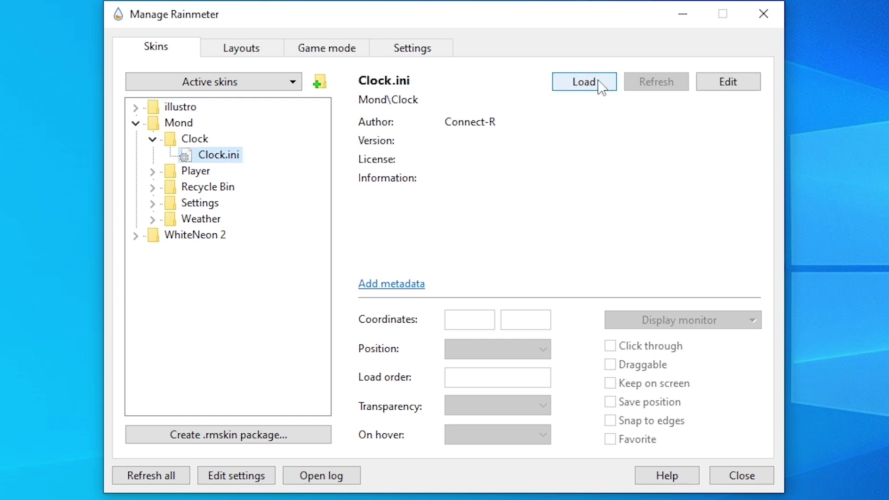
click(598, 82)
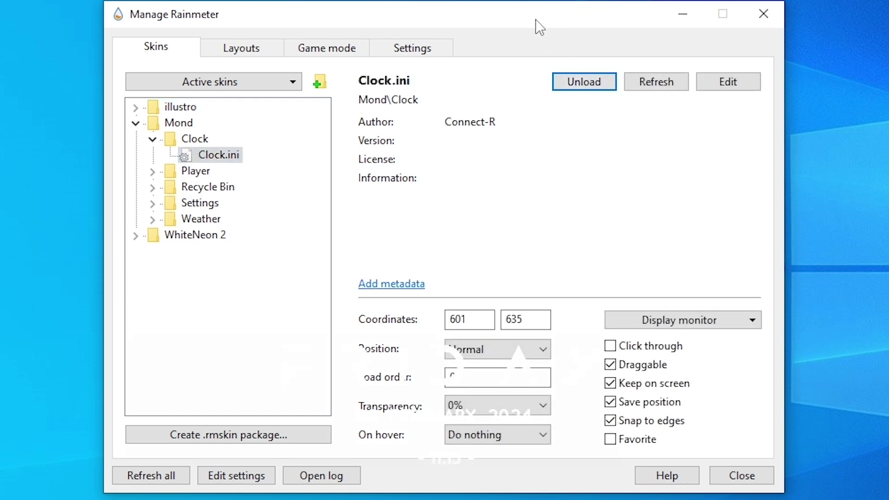
drag(538, 24, 503, 25)
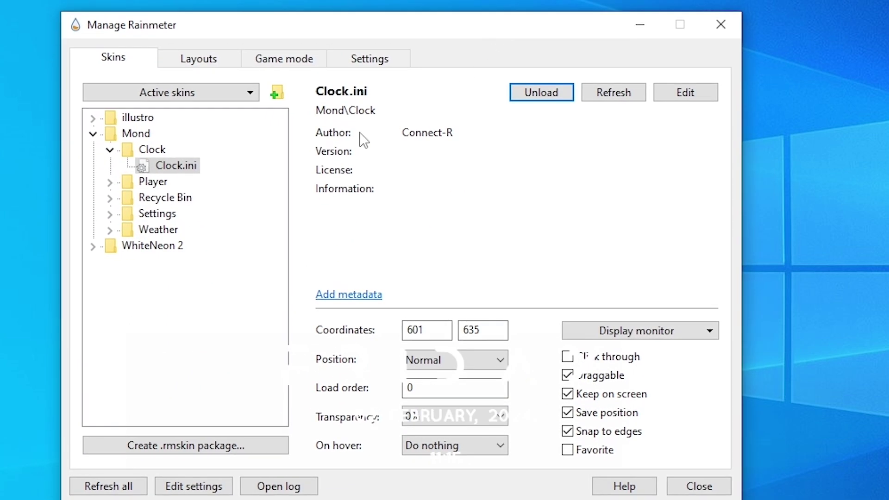
Load the WhiteNeon 2 Dock.ini skin and minimize the Rainmeter manager.
click(93, 247)
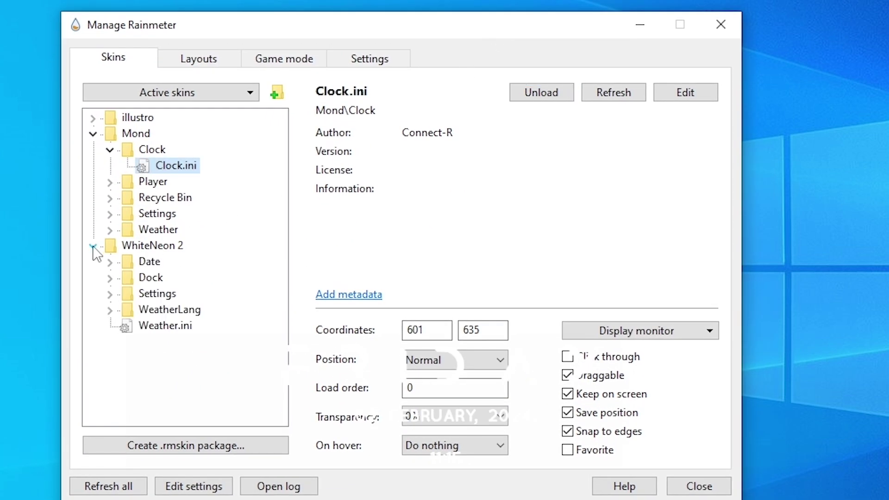
click(110, 278)
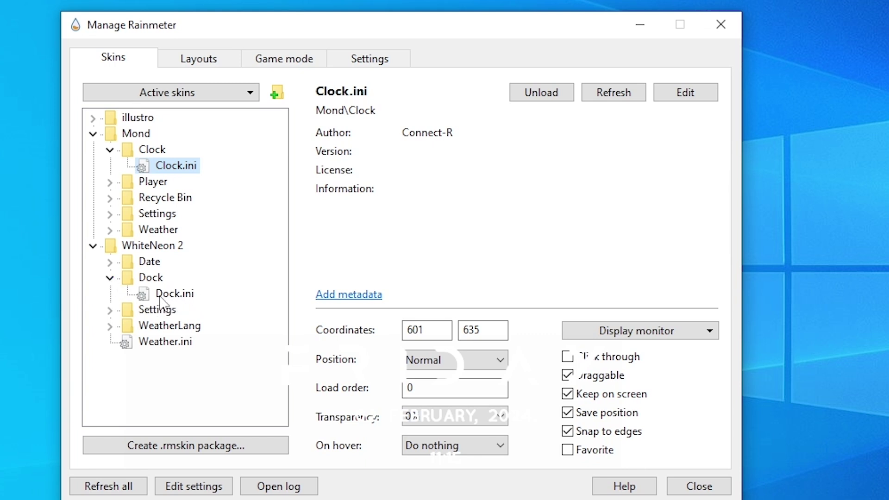
click(176, 295)
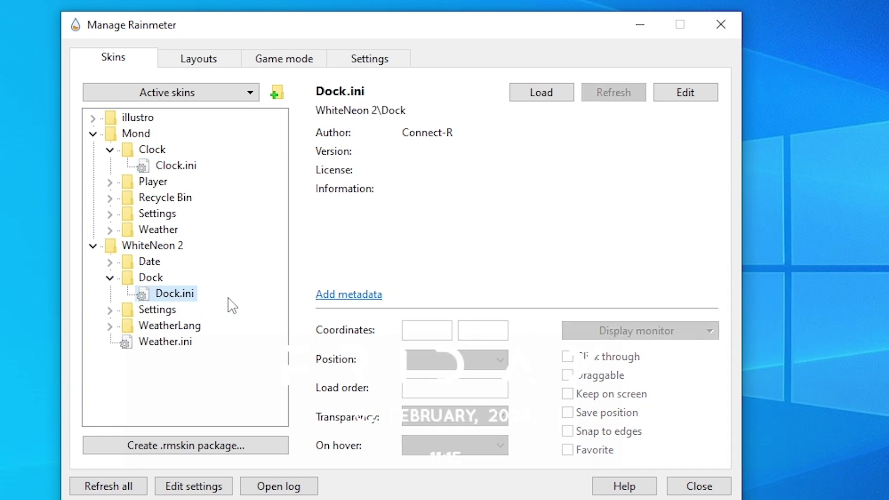
click(541, 92)
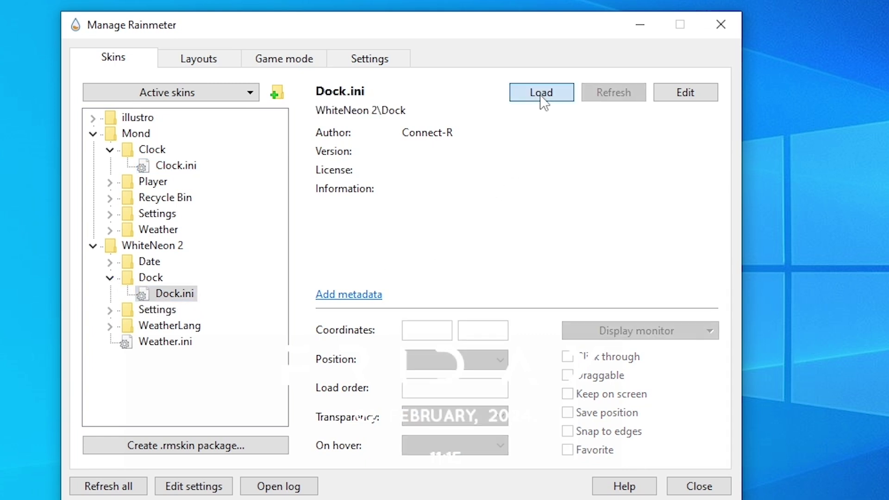
click(624, 32)
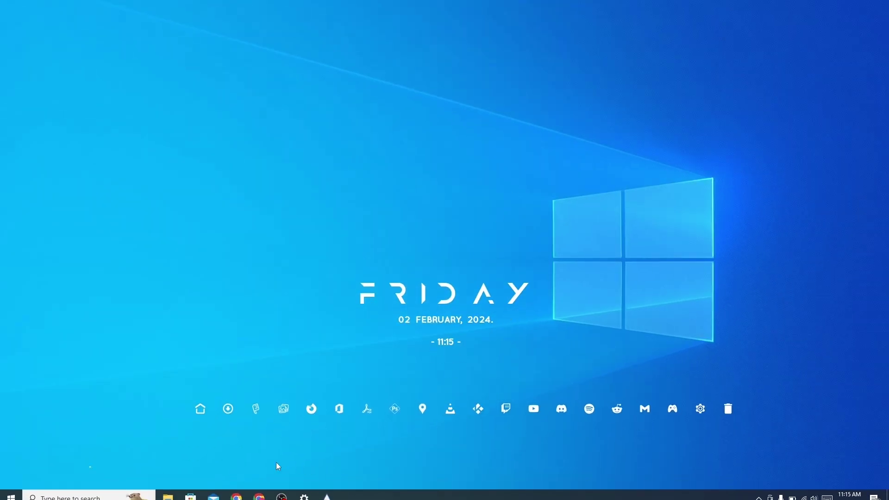
Set wallpaperflare.com_wallpaper (1).jpg from the Upgrade folder as the desktop background.
click(165, 490)
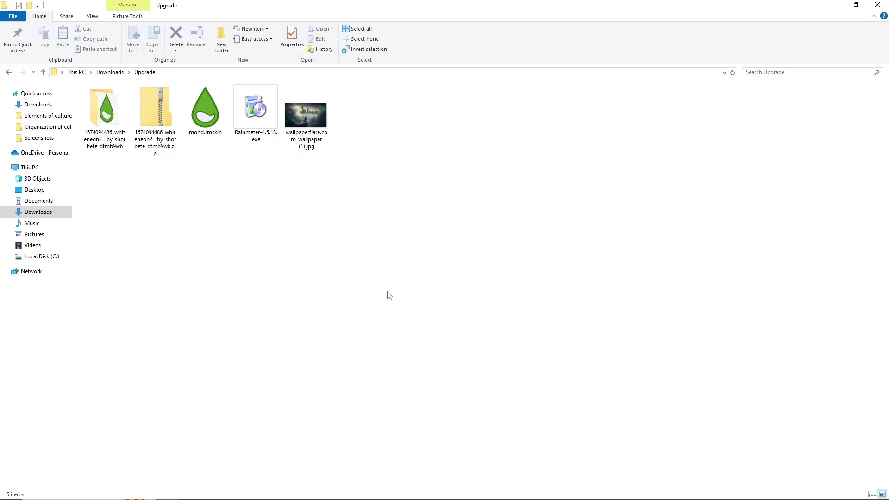
right_click(307, 107)
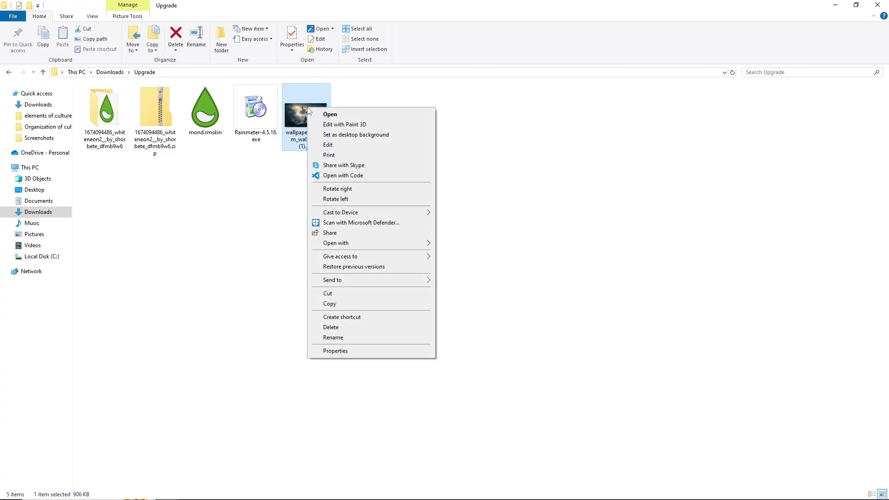
click(426, 138)
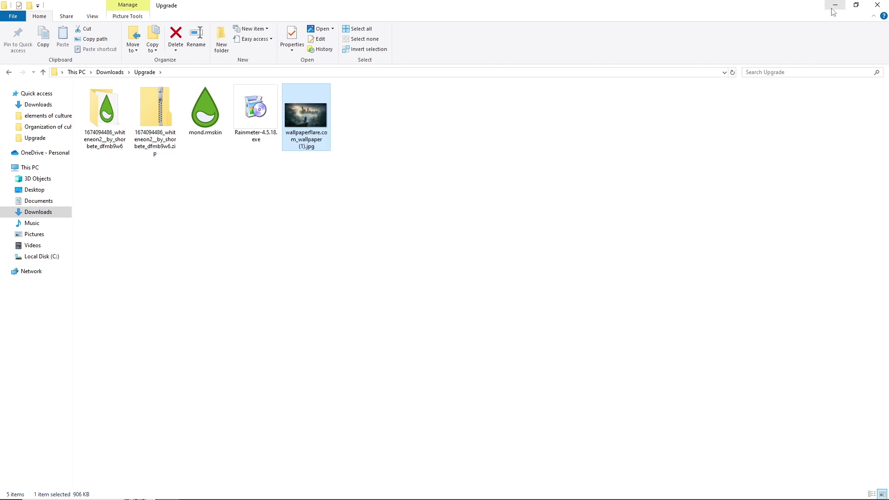
click(834, 5)
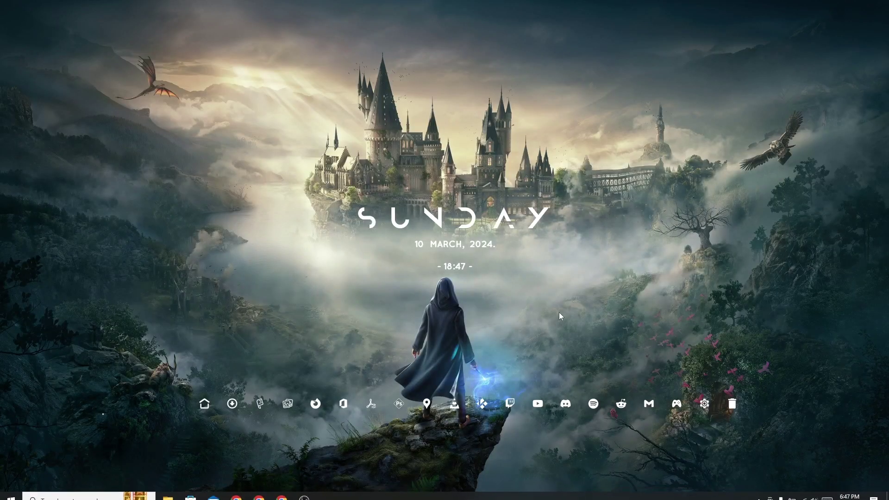